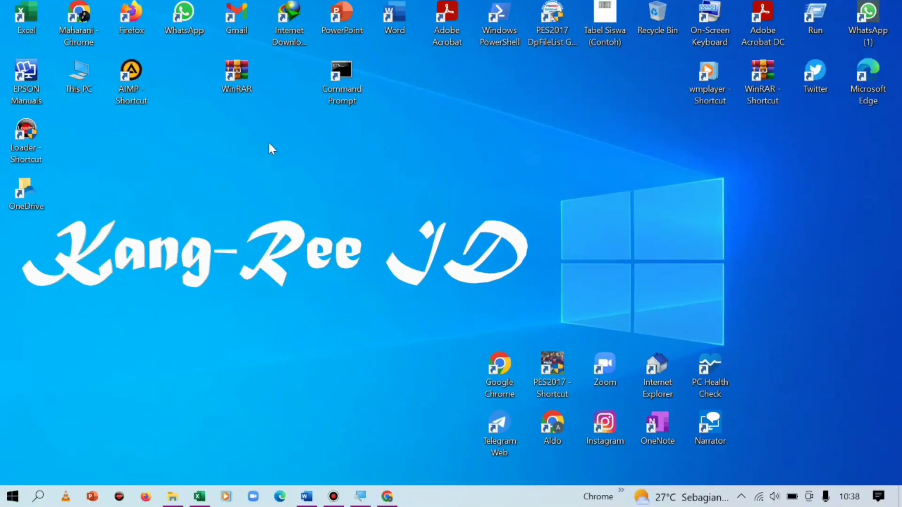
Switch to Word's Document1 and delete the existing labelled triangular prism drawing.
drag(116, 166, 698, 402)
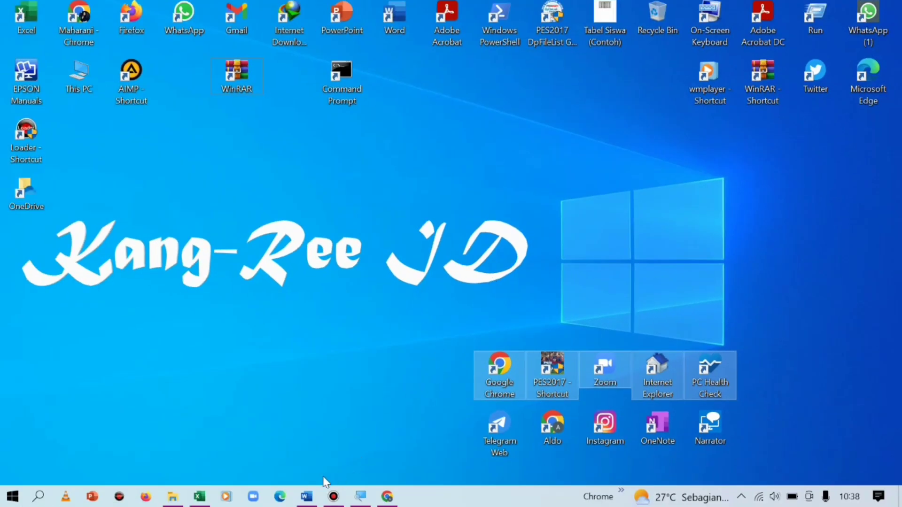
click(307, 497)
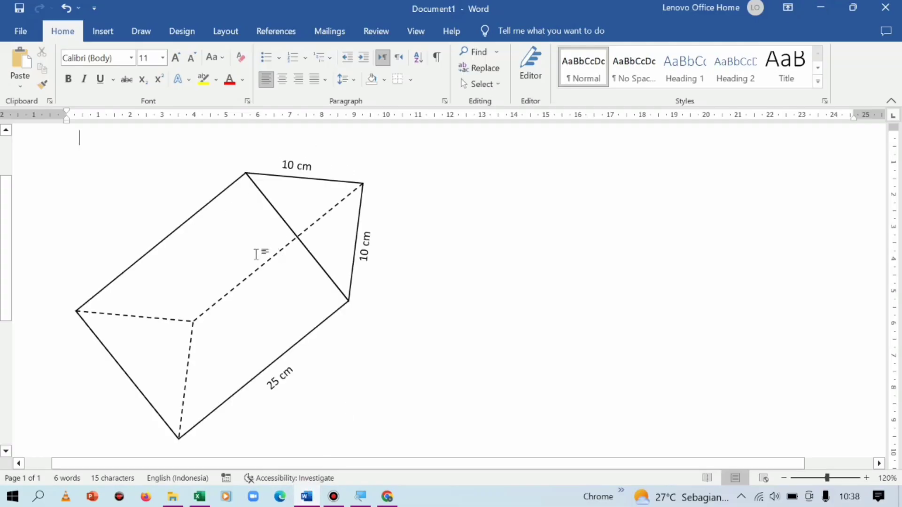
scroll(240, 266, down, 3)
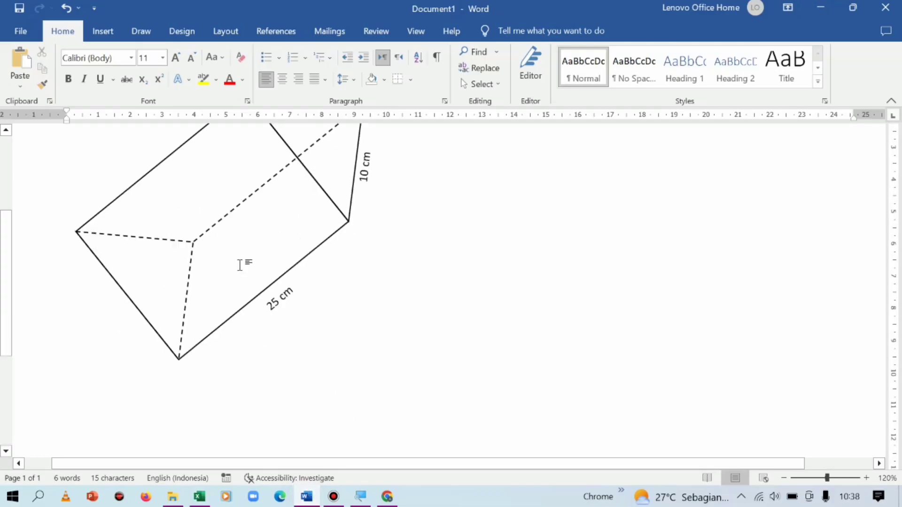
scroll(240, 266, up, 3)
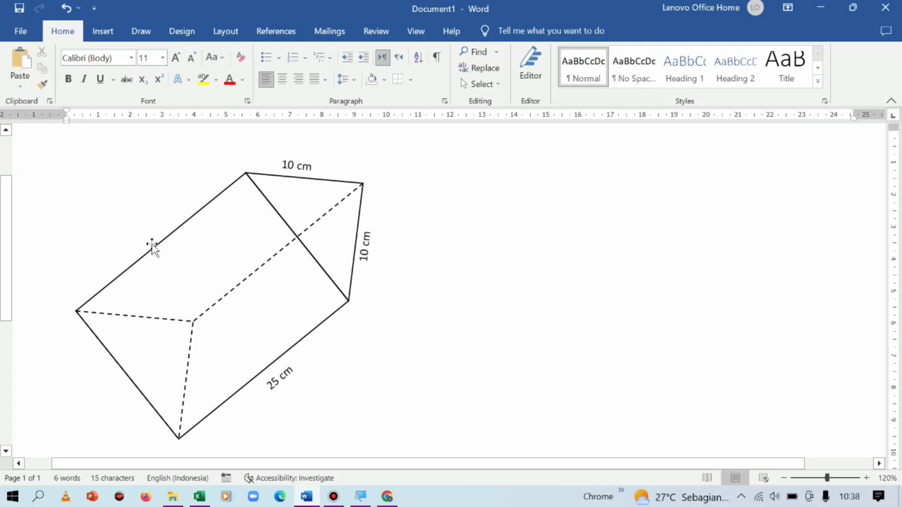
scroll(273, 226, down, 1)
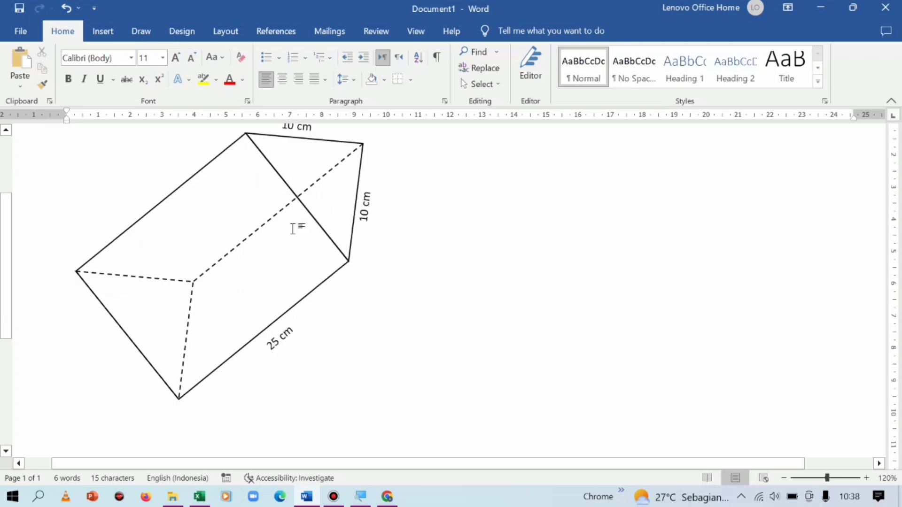
scroll(294, 223, up, 1)
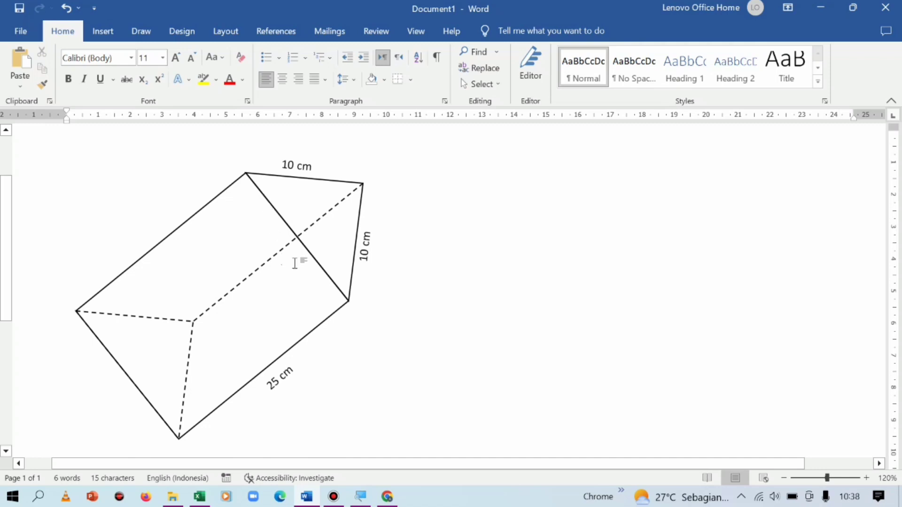
scroll(131, 252, down, 1)
scroll(145, 277, up, 3)
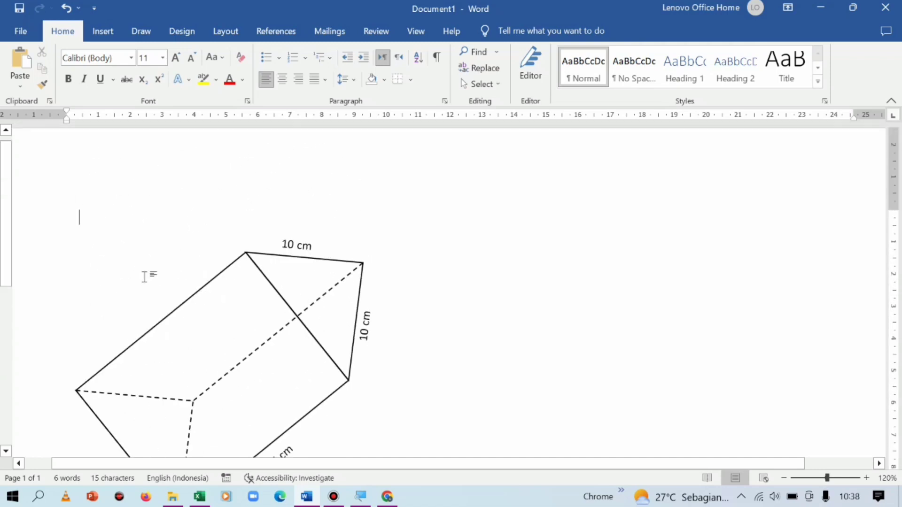
scroll(150, 270, down, 1)
scroll(159, 260, down, 1)
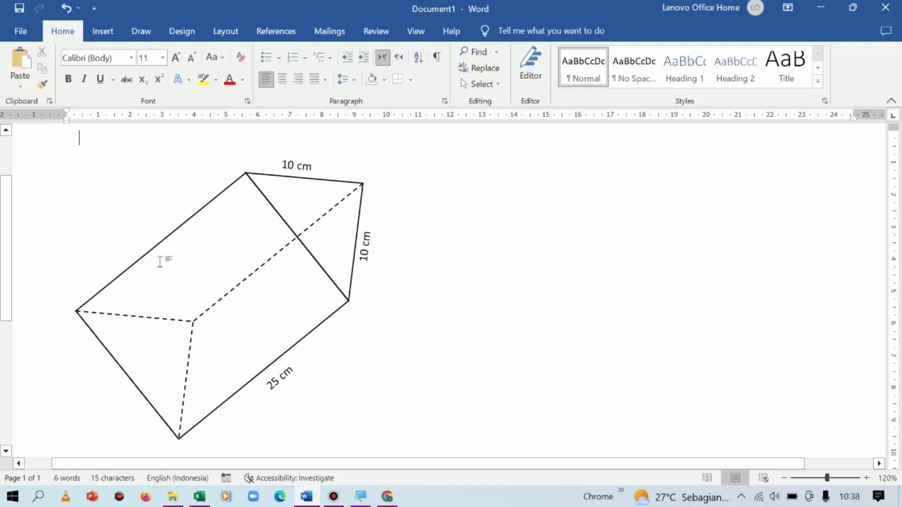
click(181, 219)
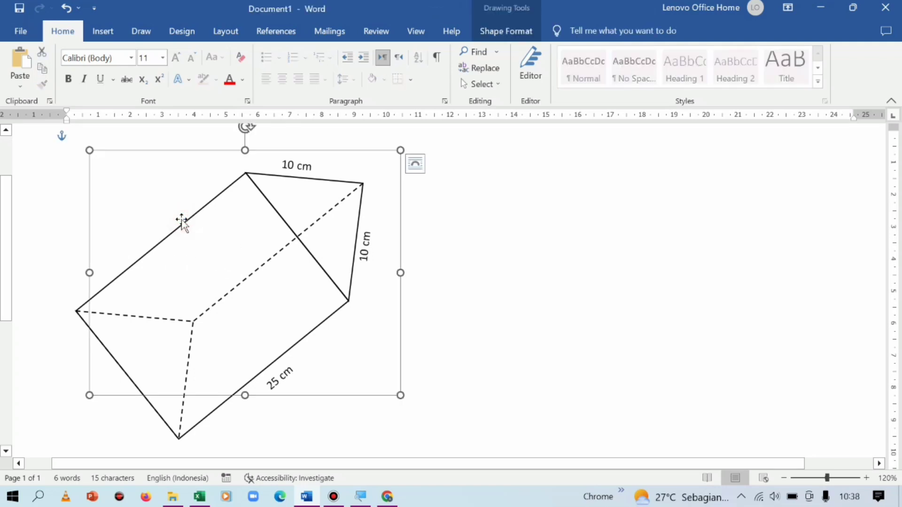
key(Delete)
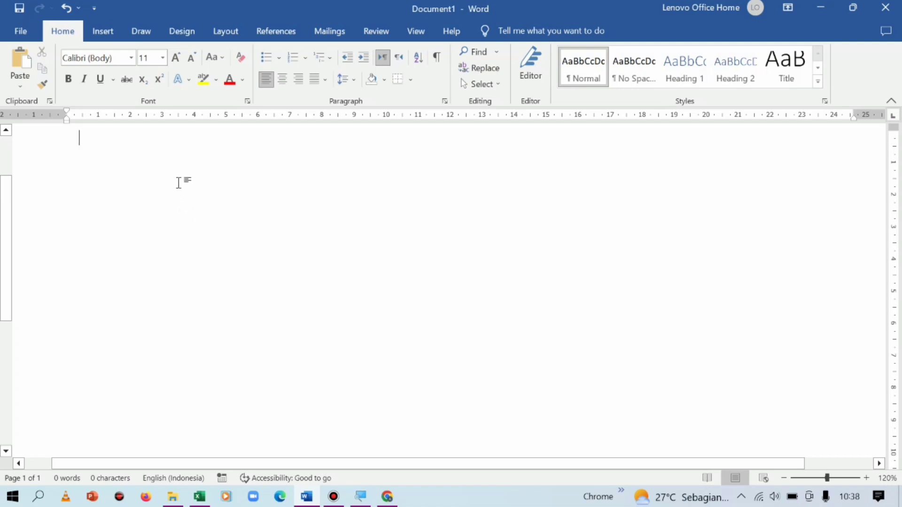
Draw a tall rectangle on the left side of the page.
click(95, 37)
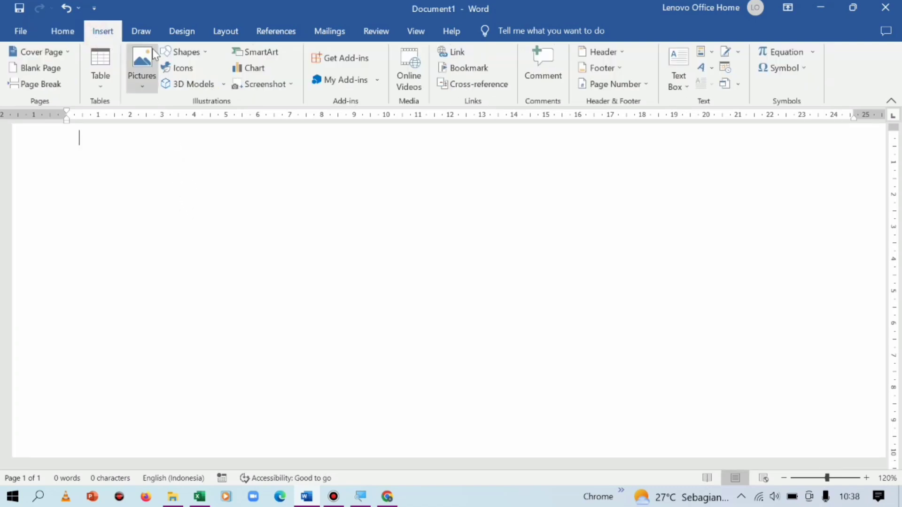
click(178, 52)
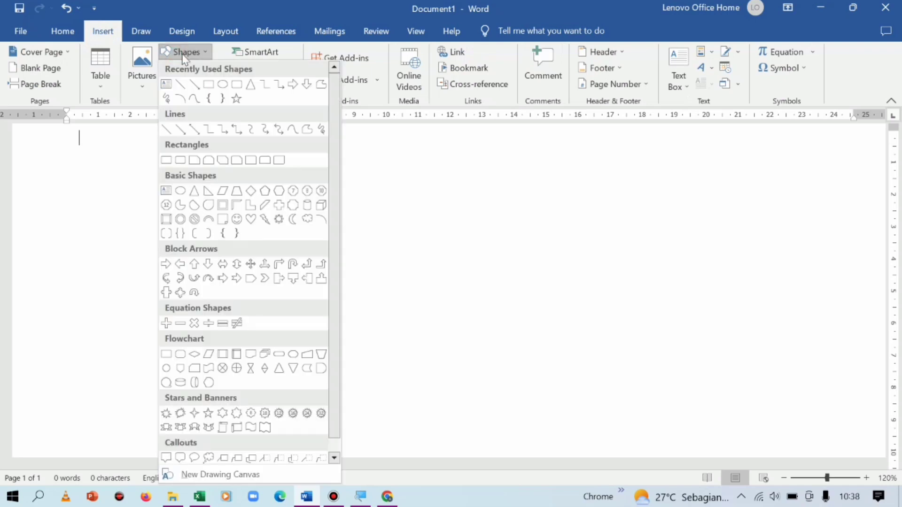
click(208, 84)
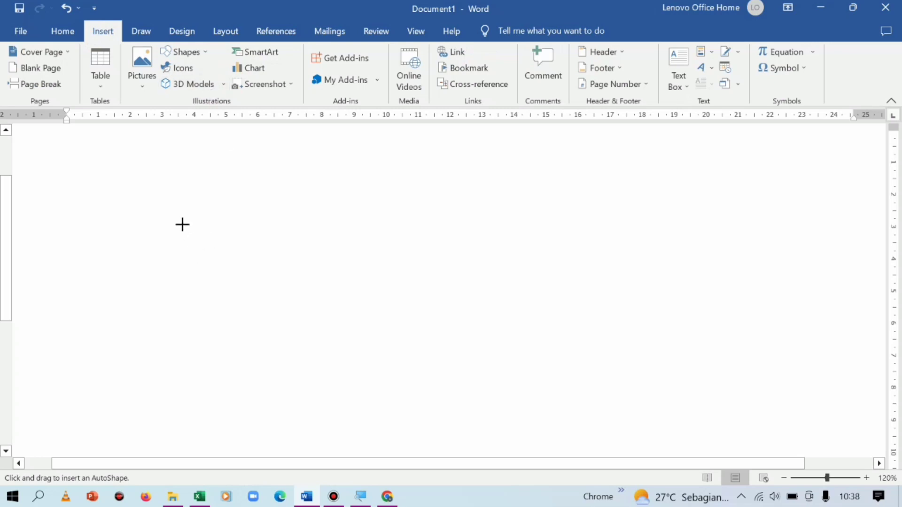
drag(148, 211, 251, 394)
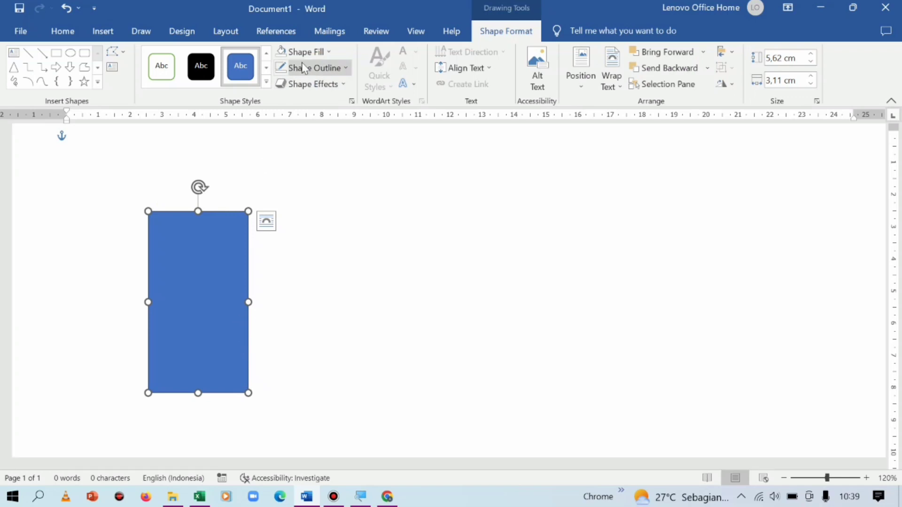
Give the rectangle No Fill and a black outline.
click(323, 53)
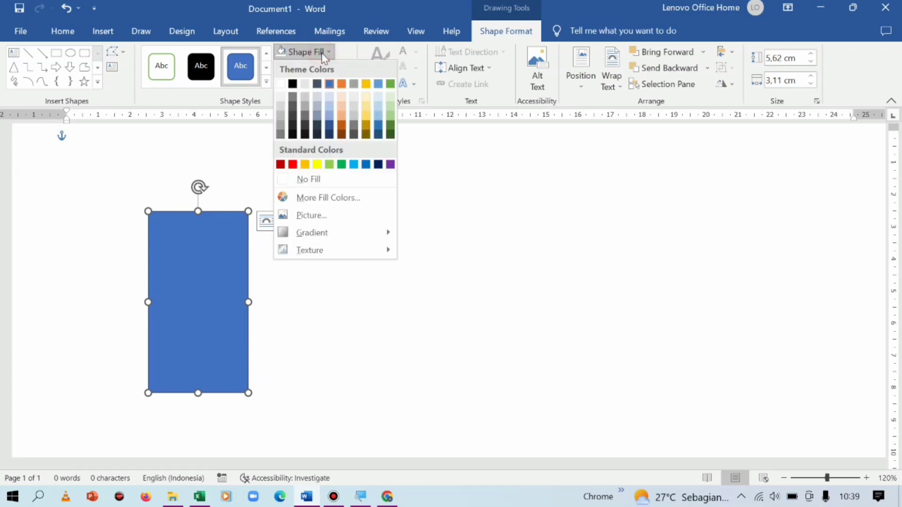
click(305, 179)
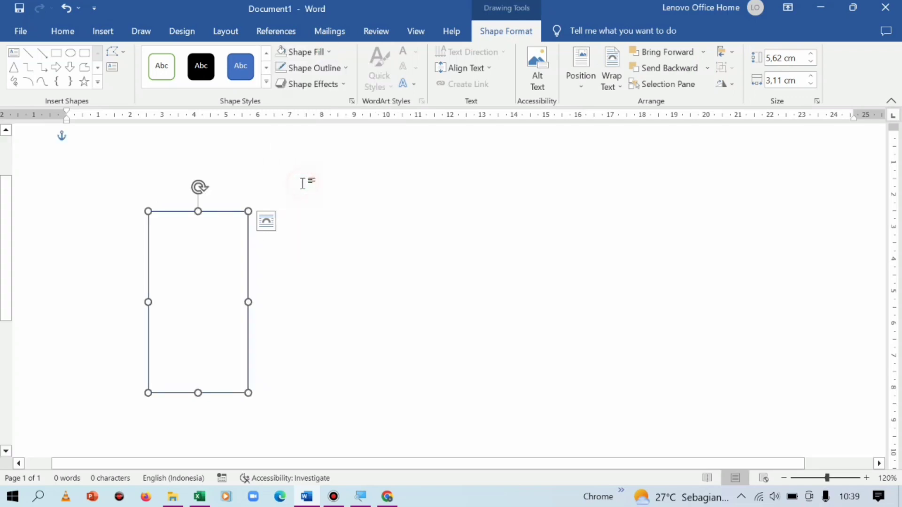
click(320, 71)
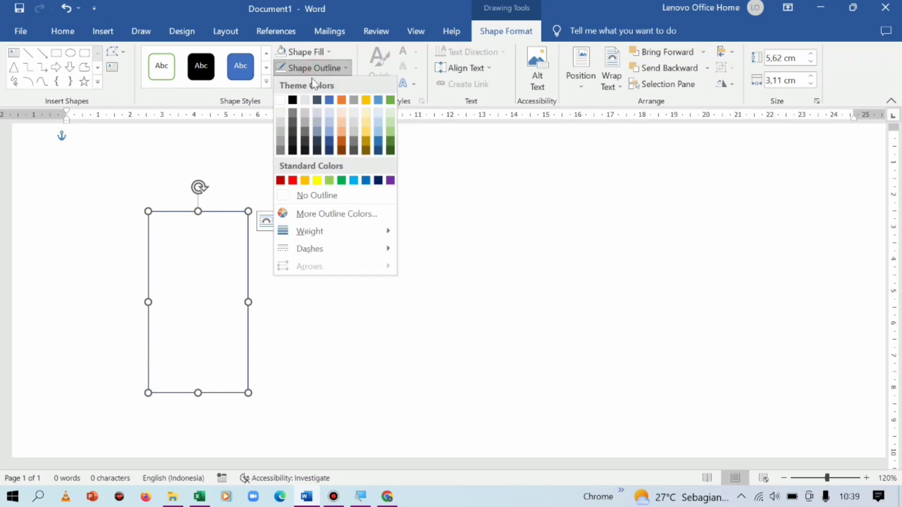
click(292, 100)
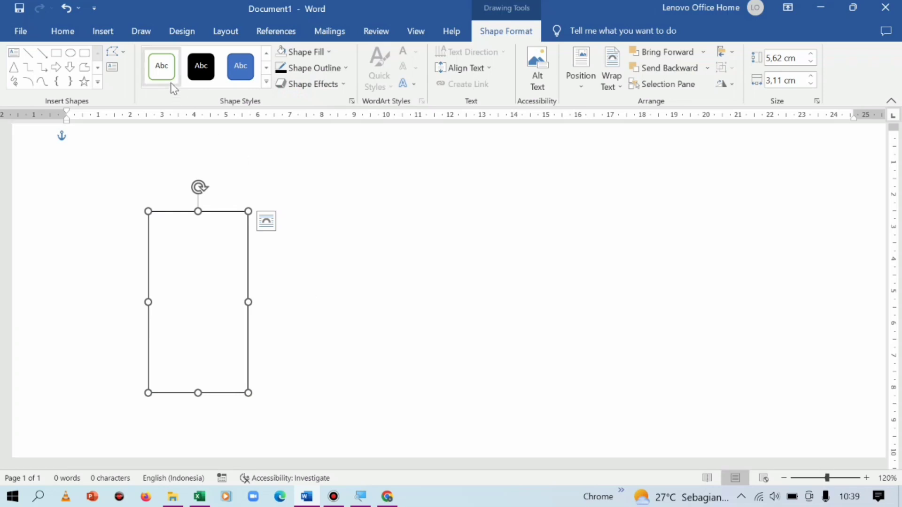
click(110, 38)
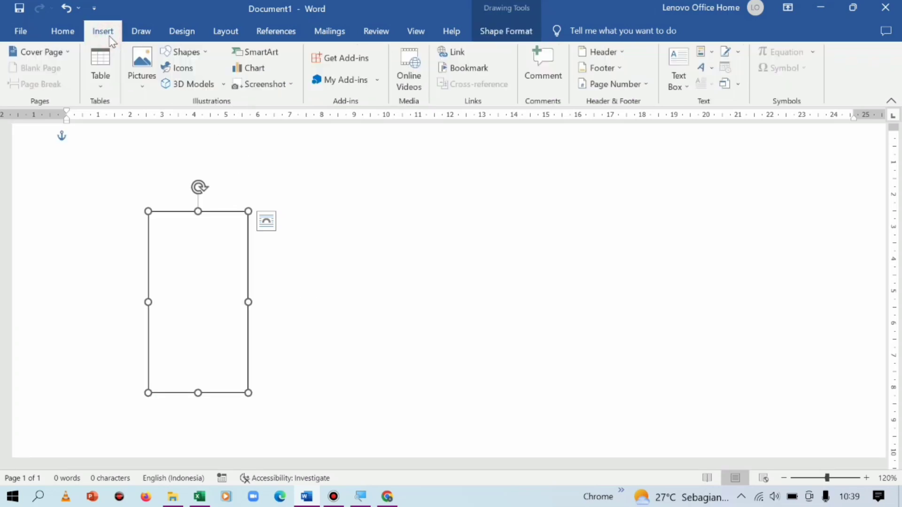
Draw an isosceles triangle resting on the rectangle's top edge.
click(173, 53)
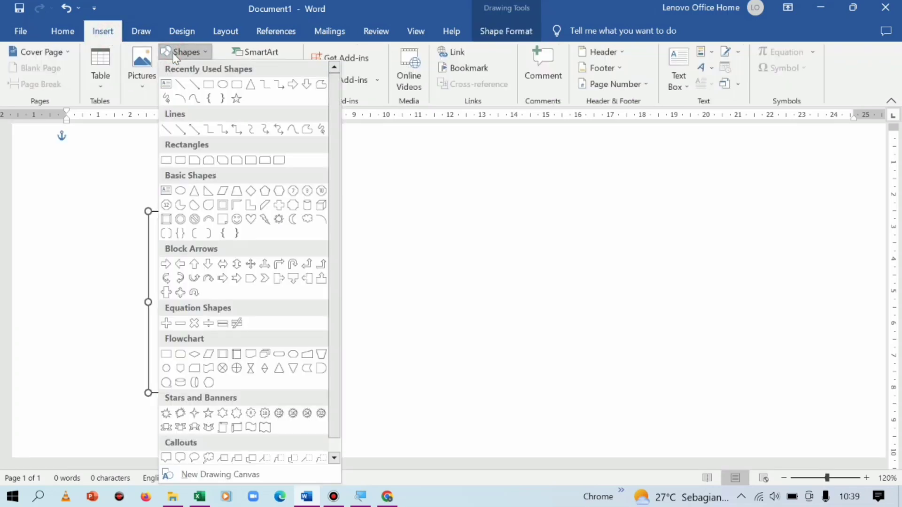
click(252, 87)
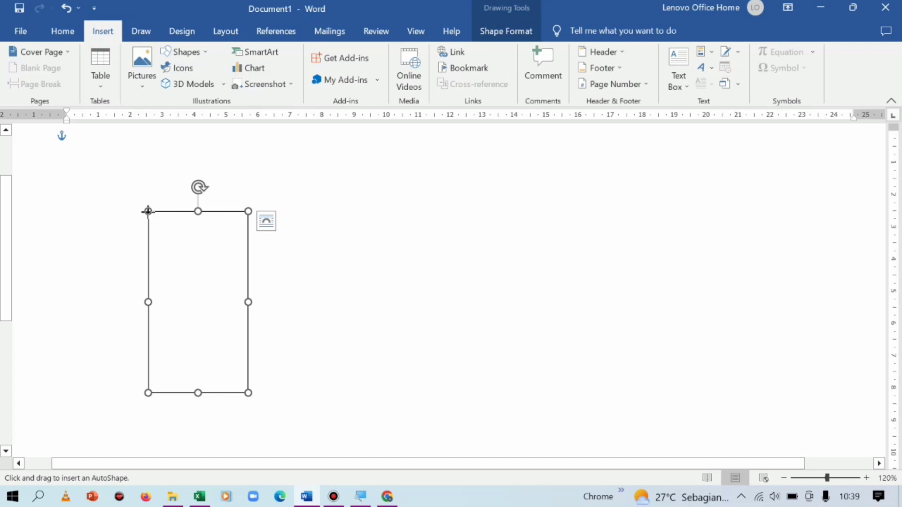
drag(148, 211, 248, 148)
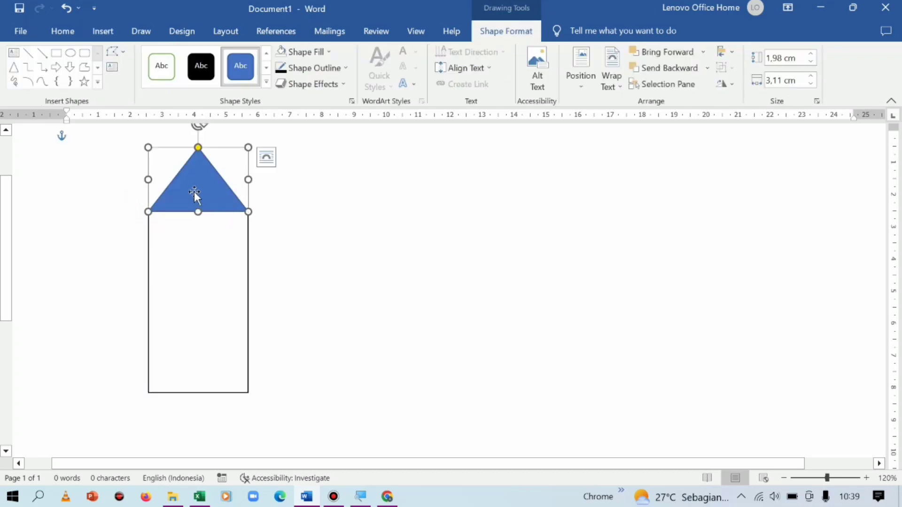
Set the triangle to No Fill with a black outline.
click(314, 52)
click(309, 179)
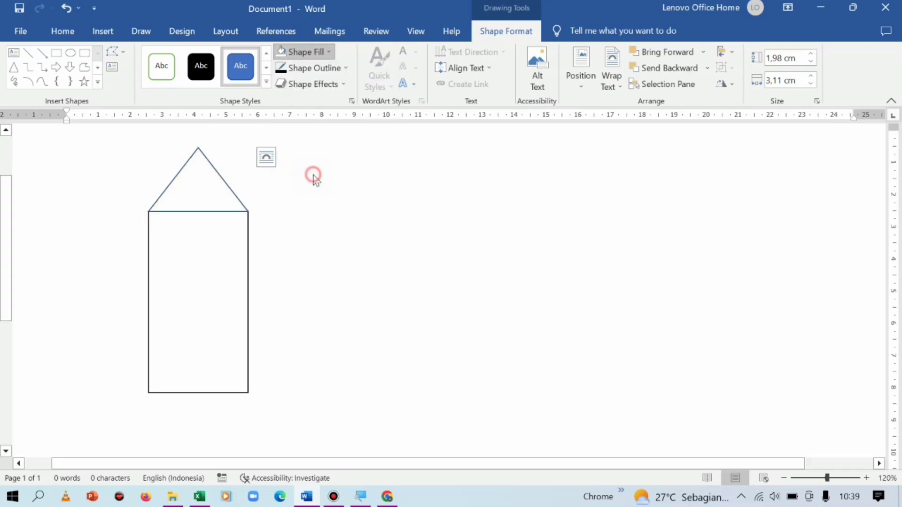
click(331, 73)
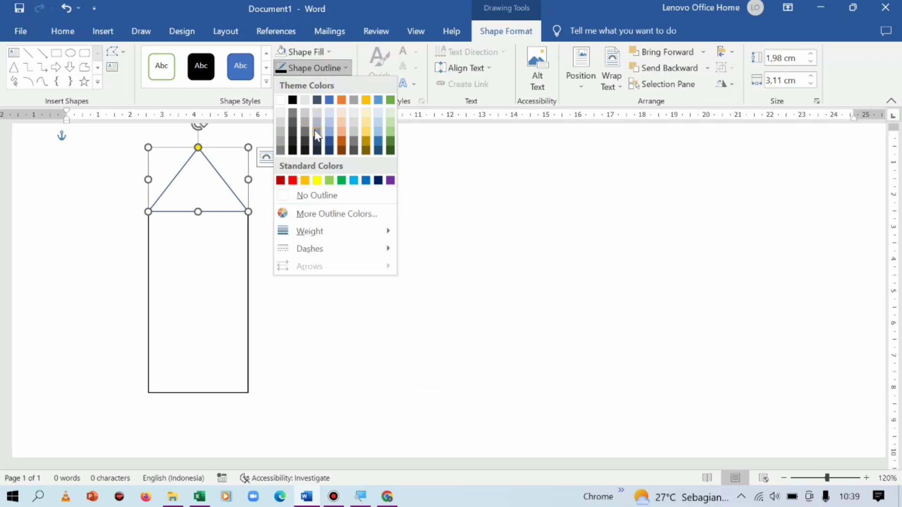
click(293, 100)
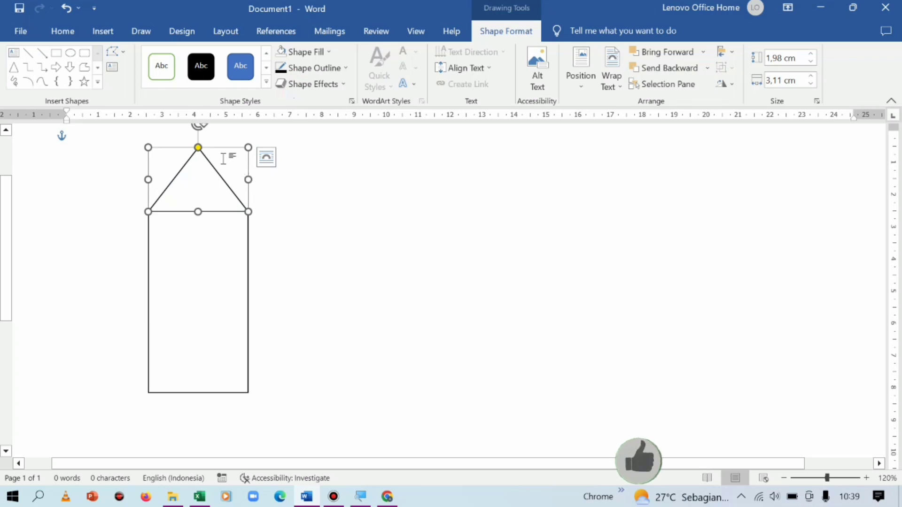
Paste a copy of the triangle with Keep Source Formatting.
scroll(226, 155, up, 1)
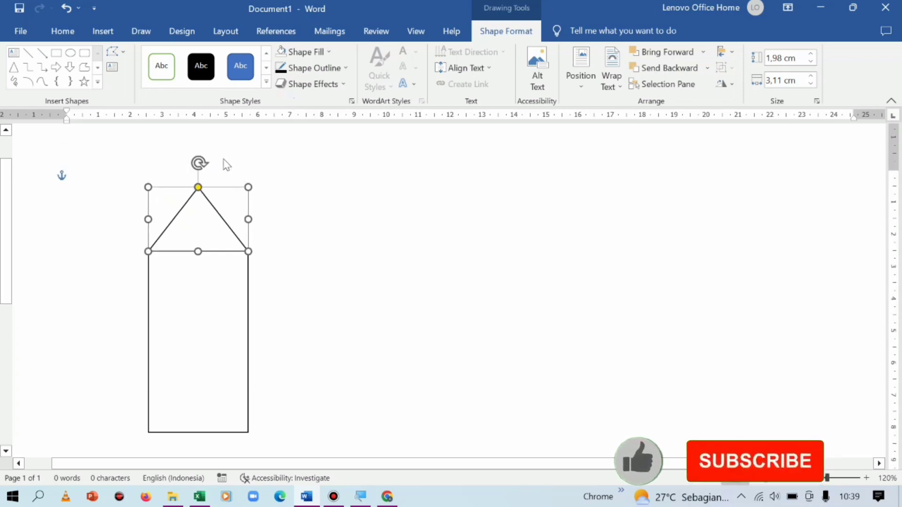
right_click(219, 191)
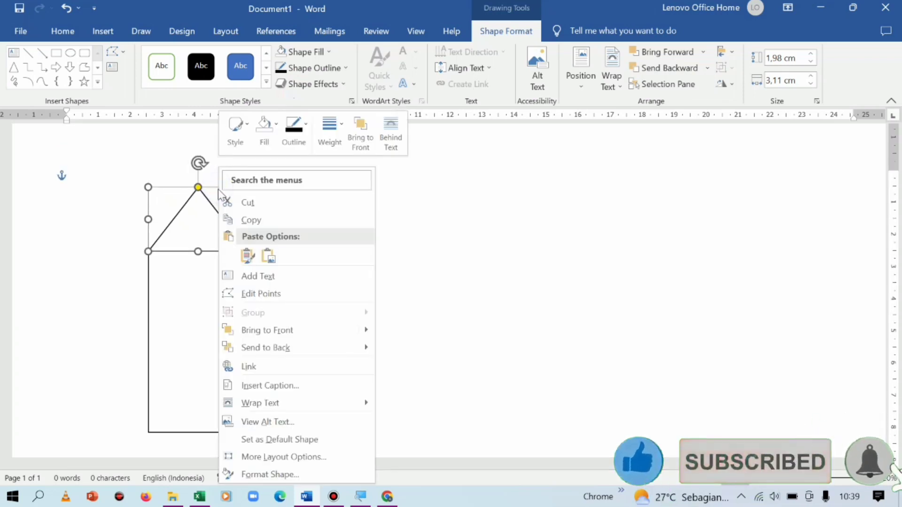
click(247, 221)
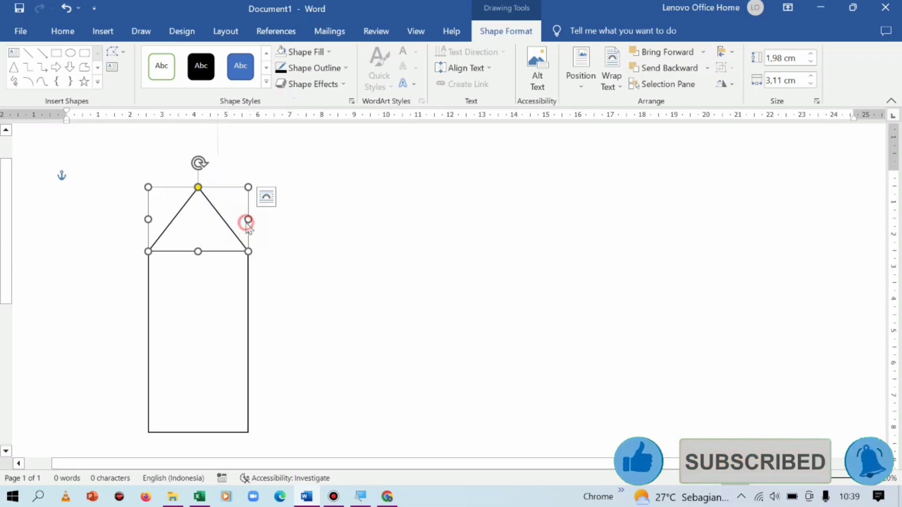
right_click(228, 190)
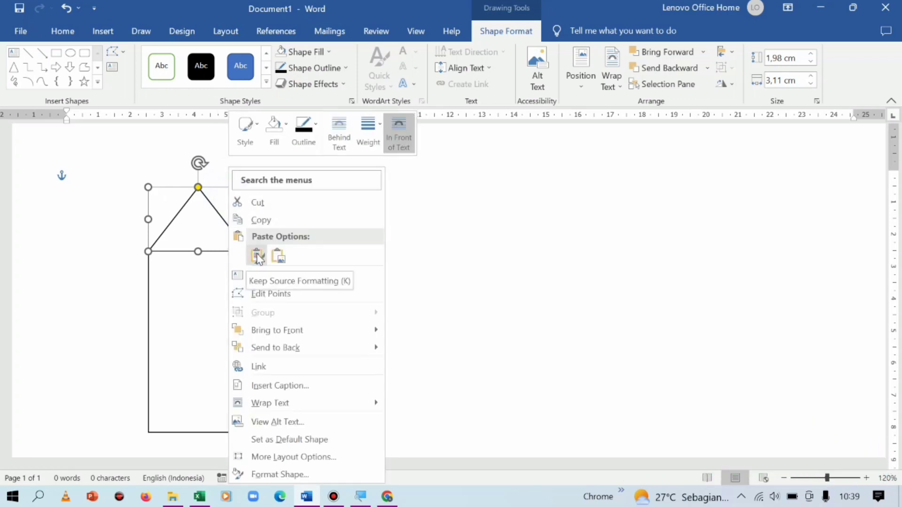
click(258, 256)
Move the copied triangle into the rectangle so its base sits on the bottom edge.
scroll(257, 256, down, 2)
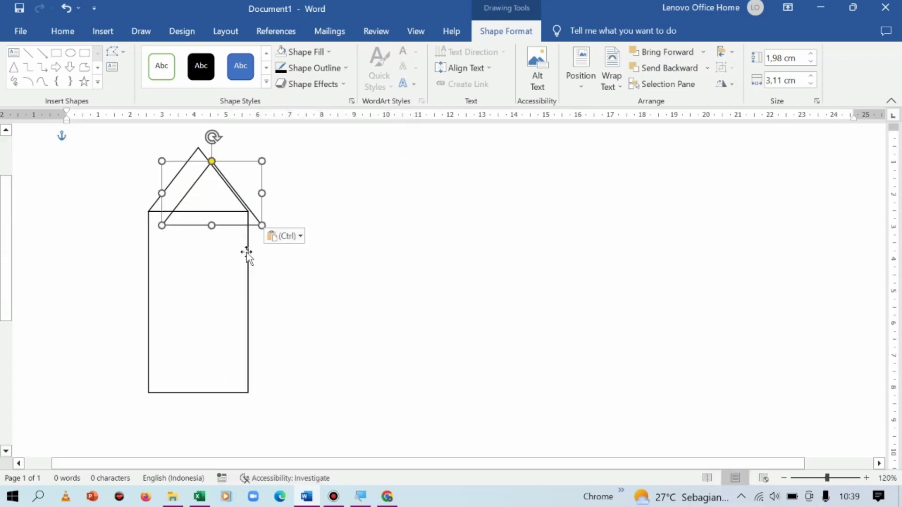
click(231, 226)
drag(231, 226, 215, 392)
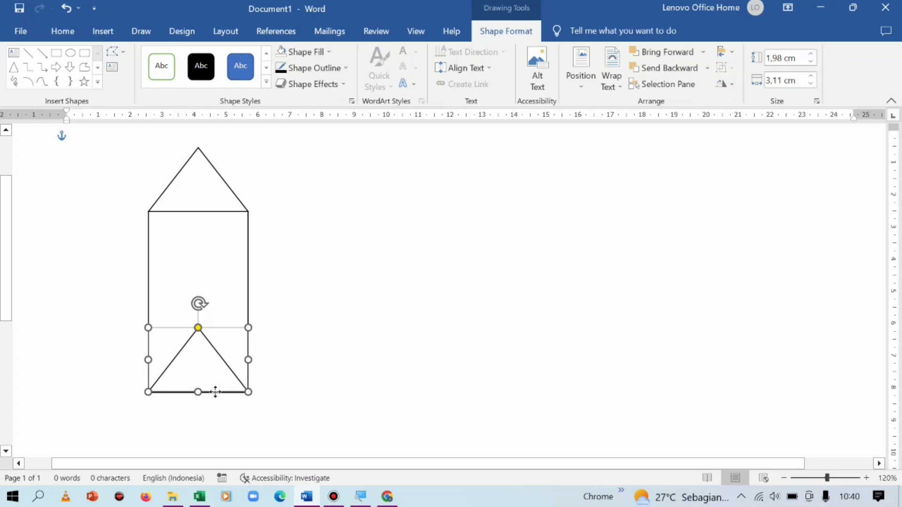
key(ctrl+Down)
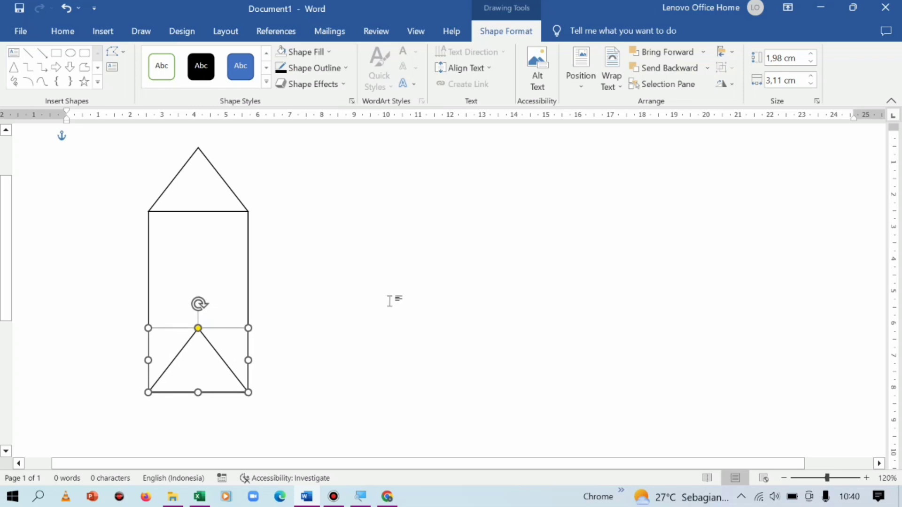
key(ctrl+Down)
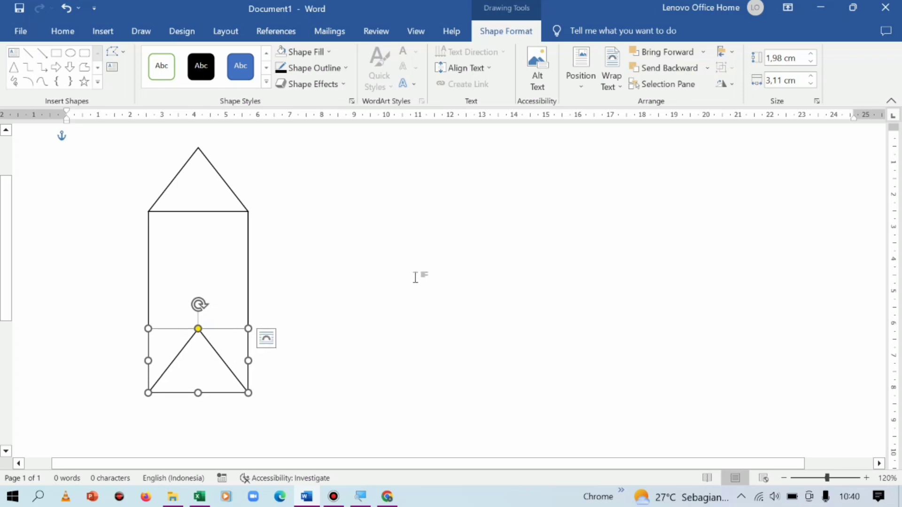
click(425, 274)
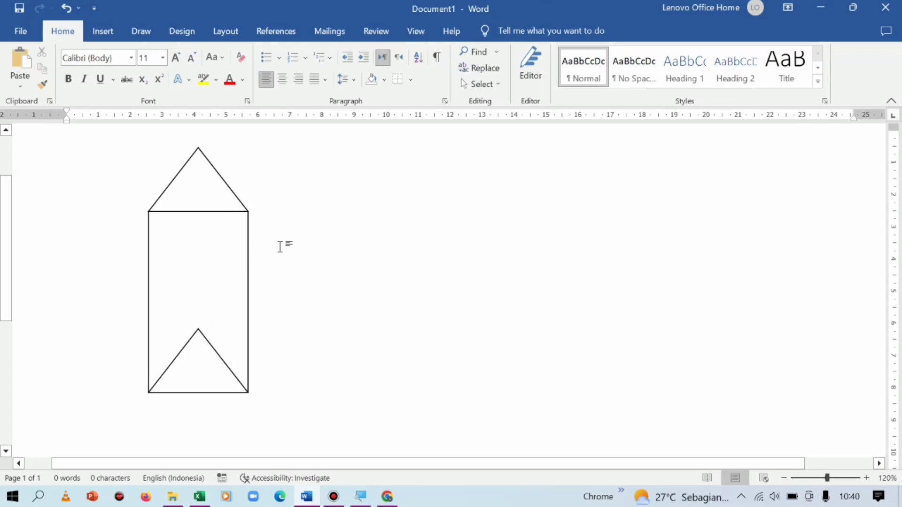
click(109, 36)
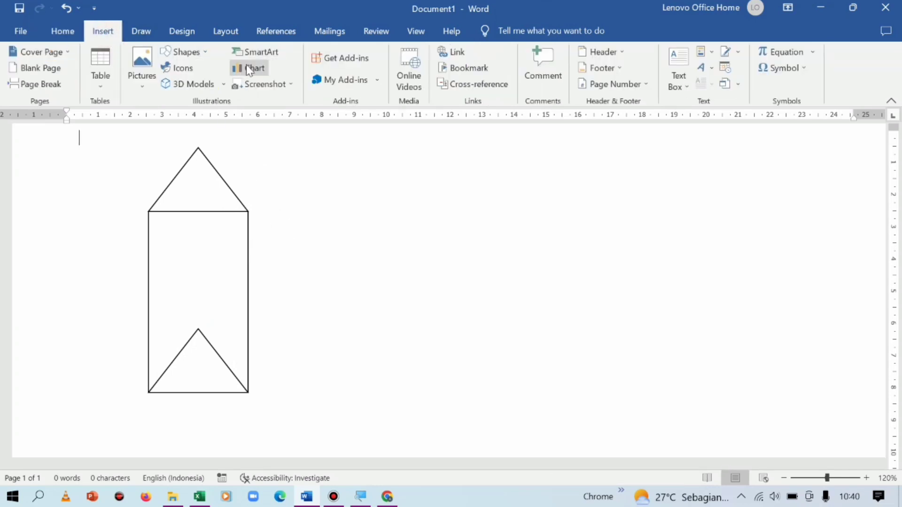
Draw a vertical line from the top triangle's apex to the lower triangle's apex.
click(197, 61)
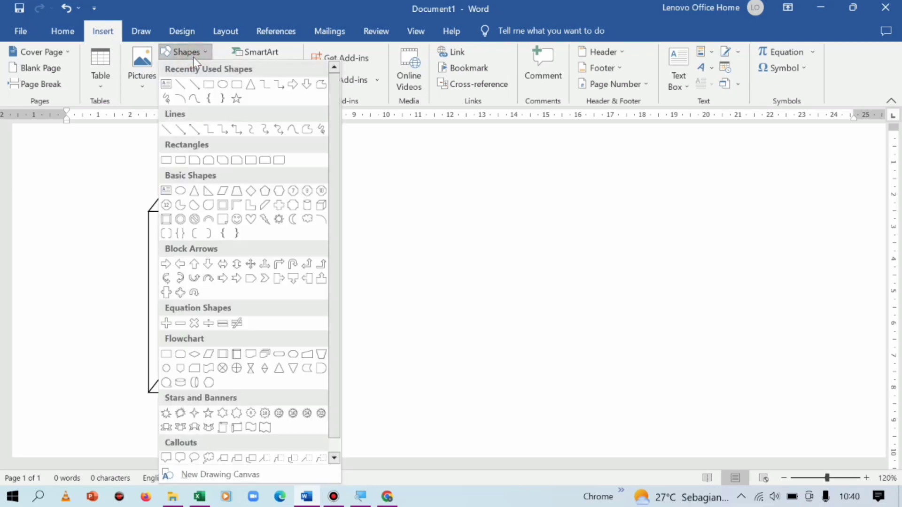
click(181, 86)
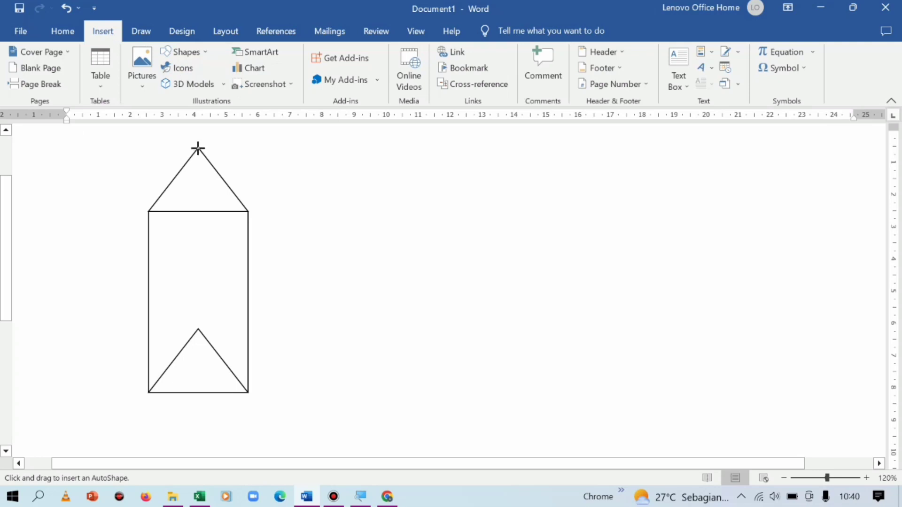
drag(198, 148, 197, 326)
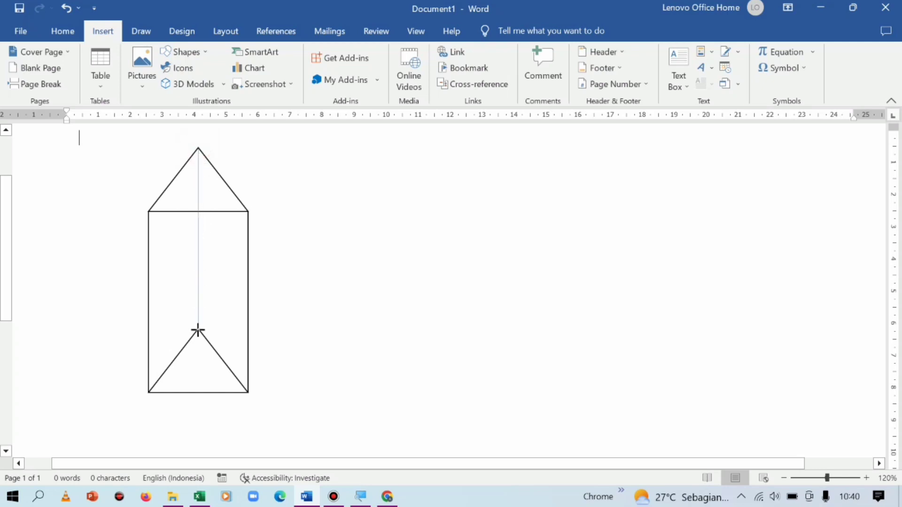
drag(198, 330, 199, 329)
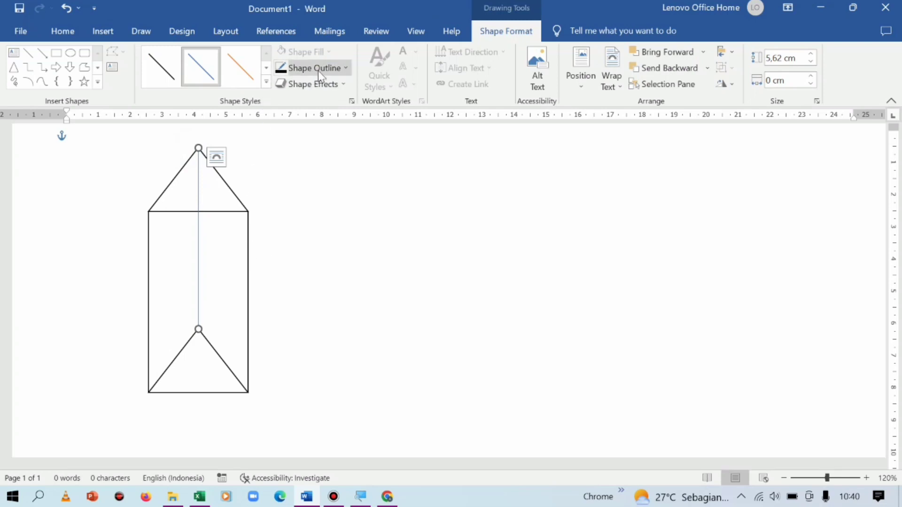
Give the vertical line a 1 pt black outline.
click(327, 71)
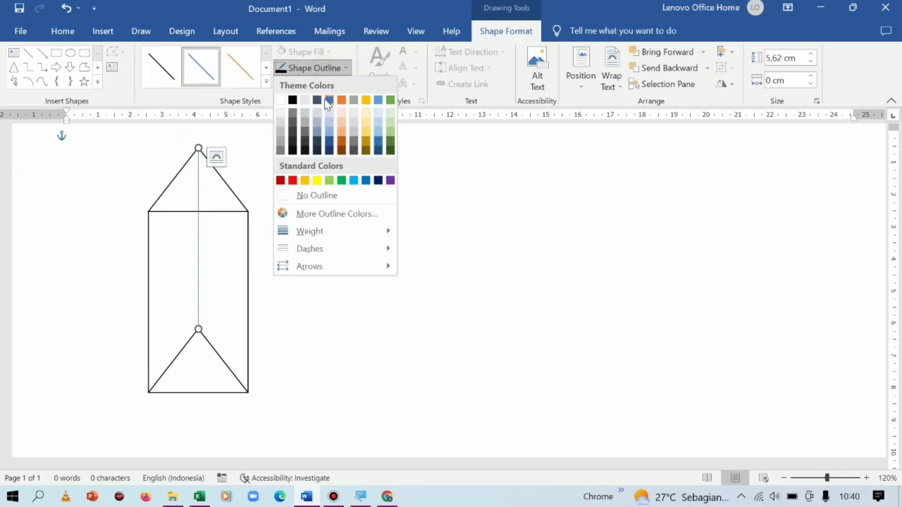
click(325, 231)
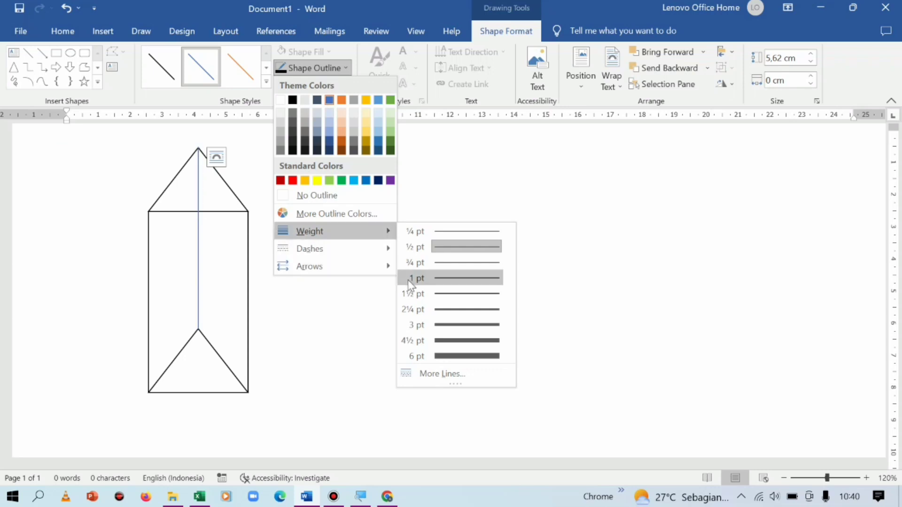
click(448, 281)
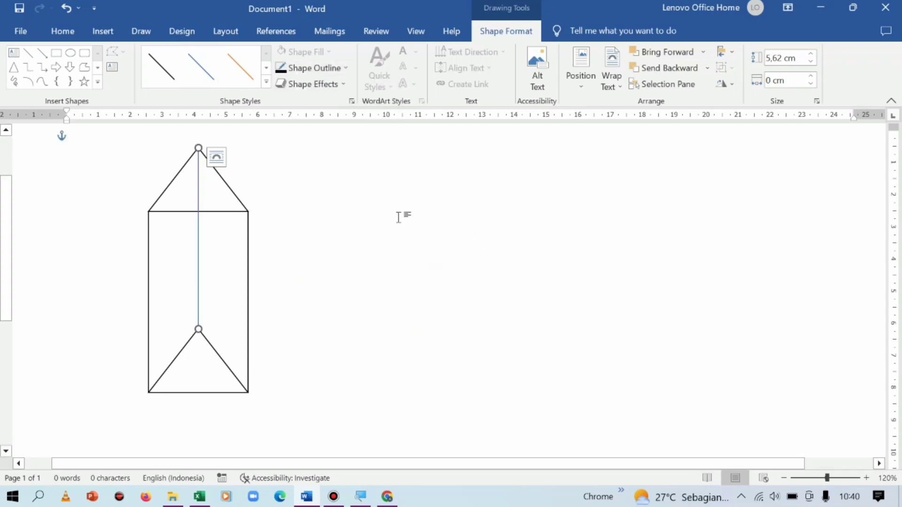
click(324, 70)
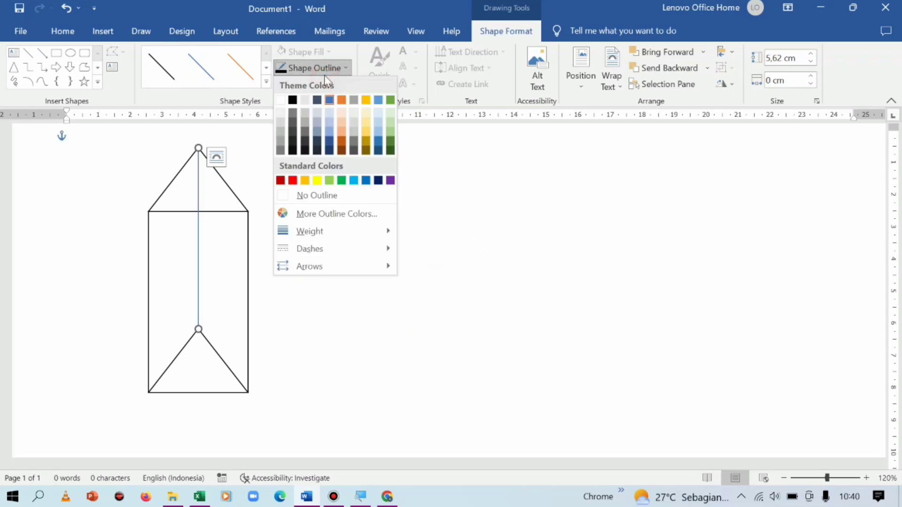
click(293, 99)
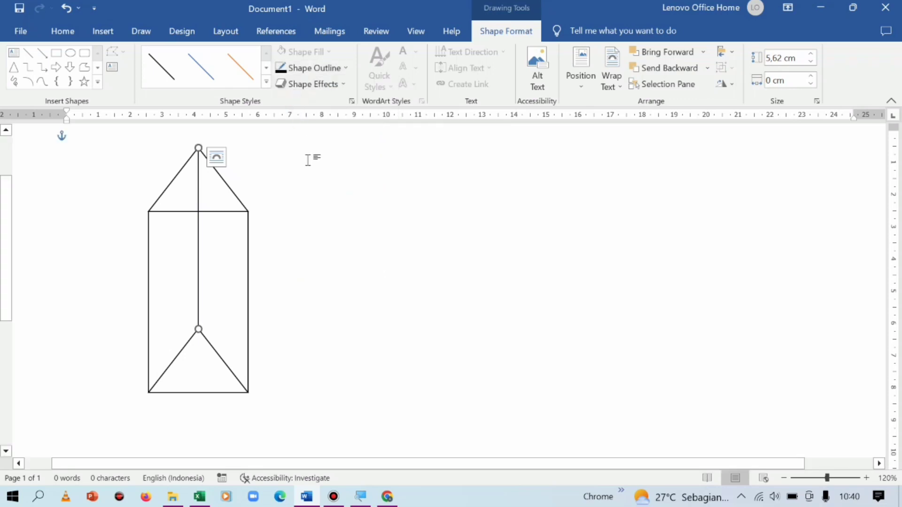
click(312, 219)
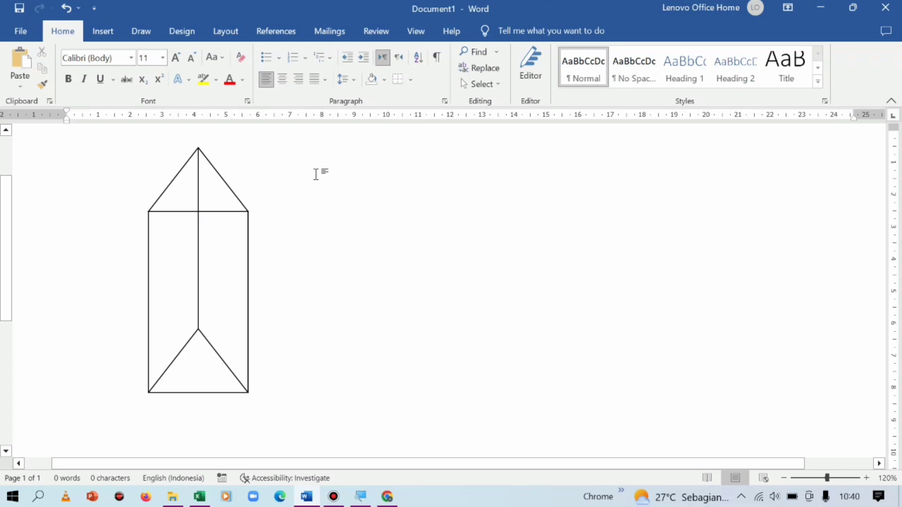
Apply a dashed outline to the vertical line and the lower triangle.
click(199, 265)
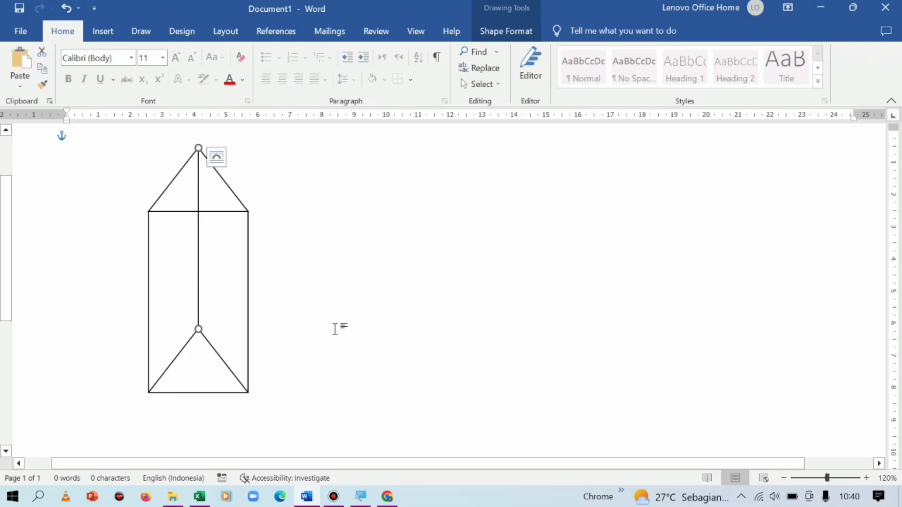
click(226, 363)
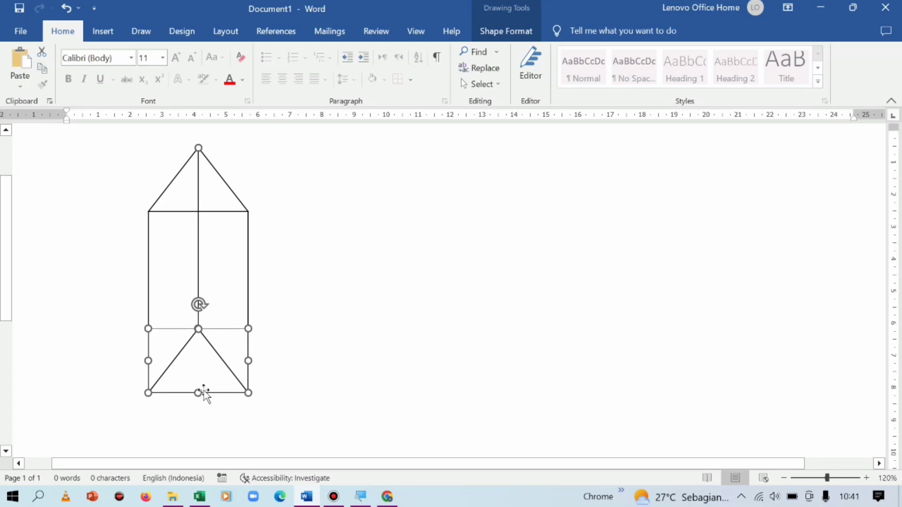
click(513, 32)
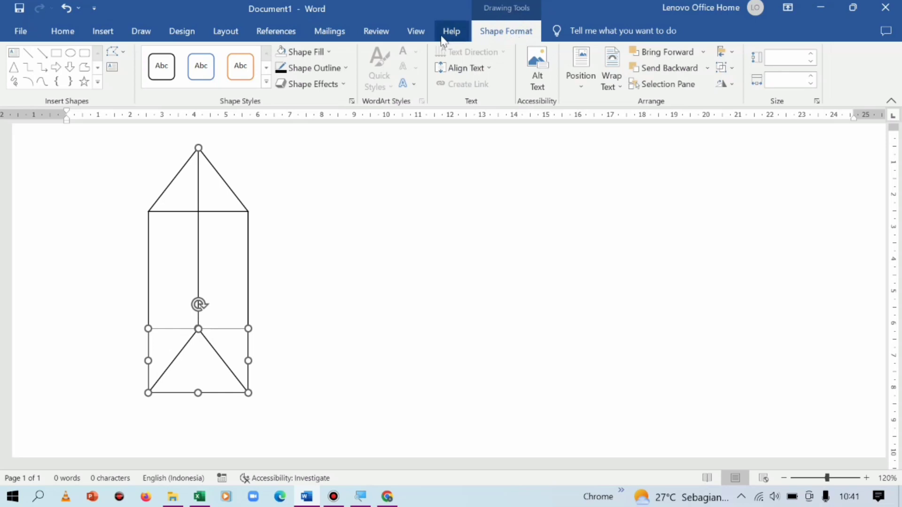
click(329, 70)
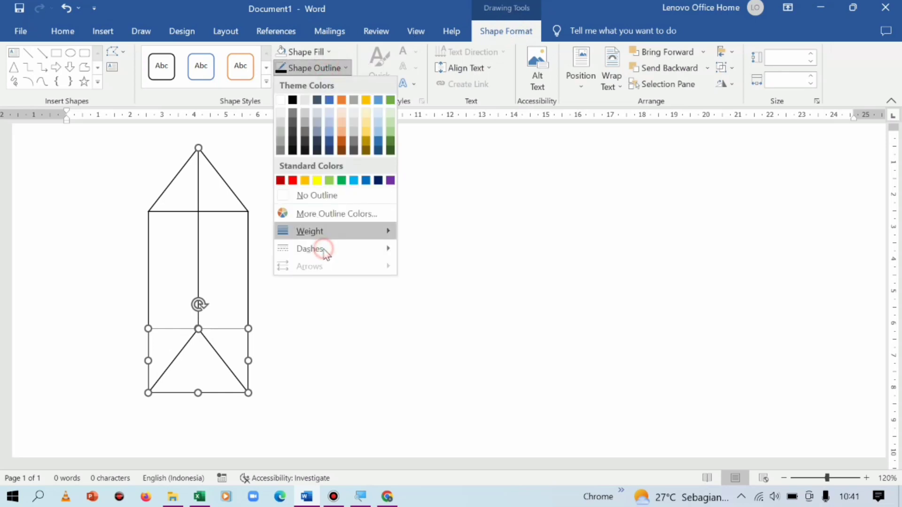
mouse_move(310, 249)
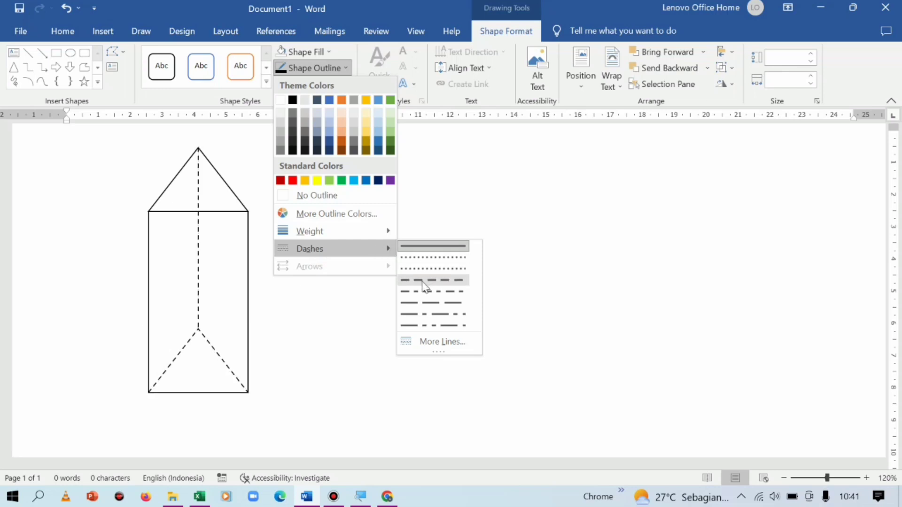
click(425, 280)
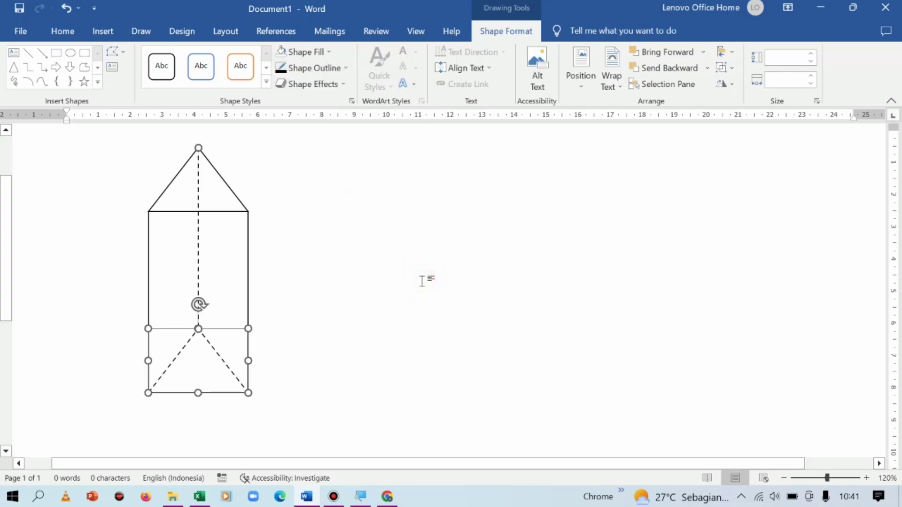
click(371, 215)
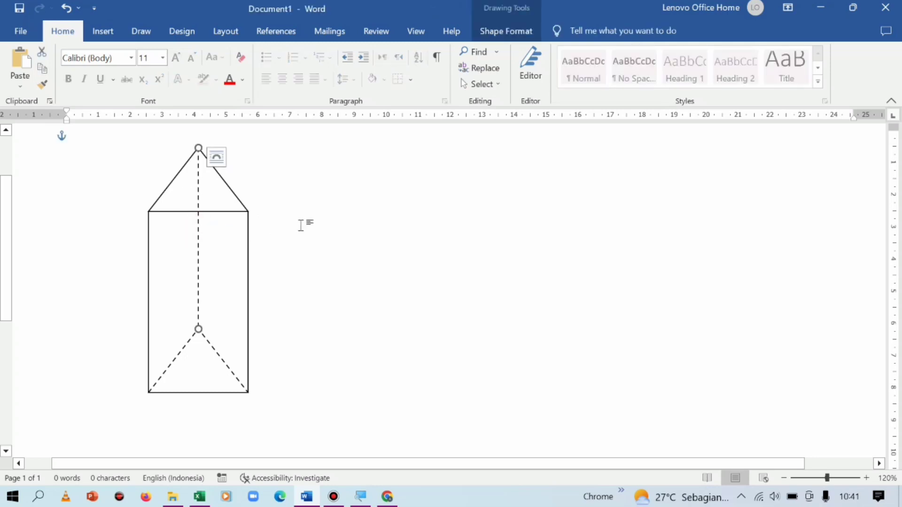
Select the top triangle, rectangle and bottom dashed triangle together and group them.
click(230, 190)
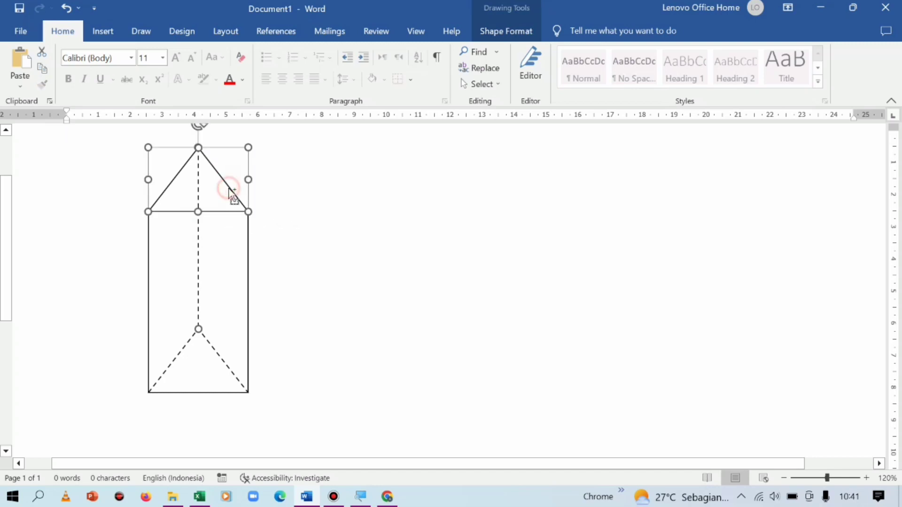
shift+click(249, 268)
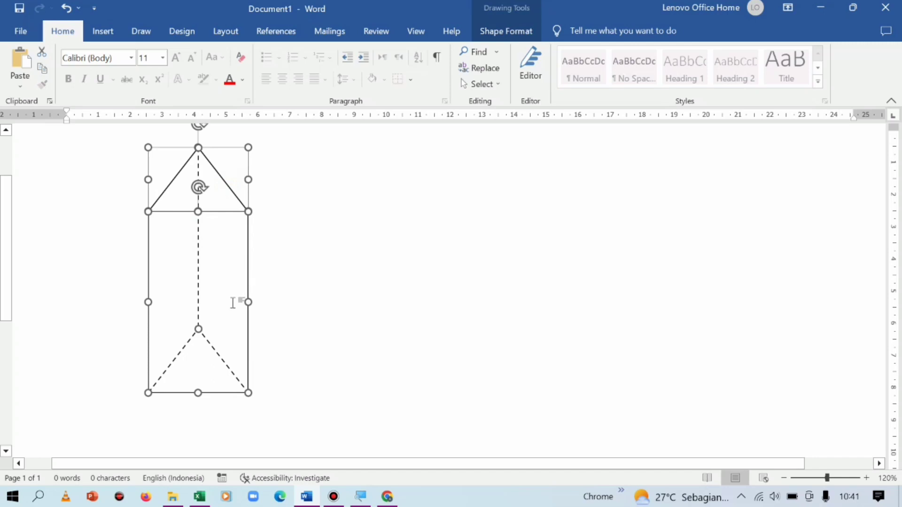
shift+click(220, 362)
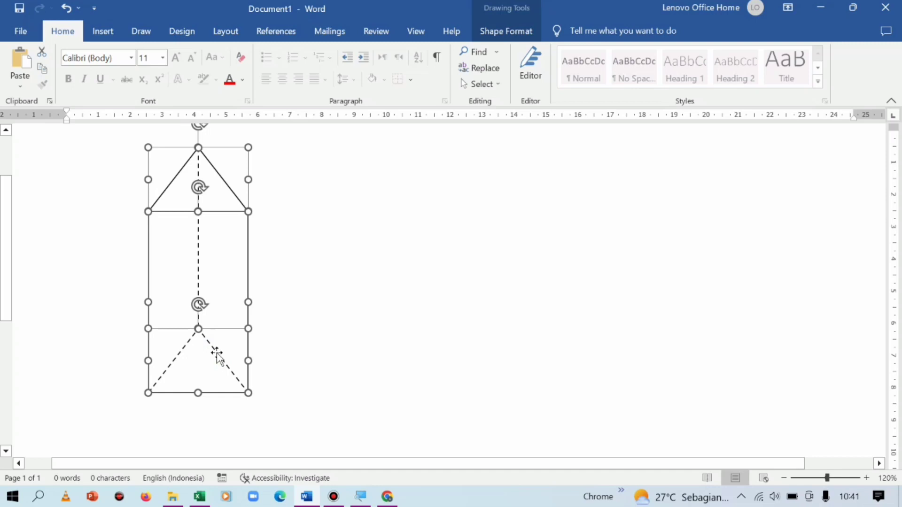
click(216, 353)
right_click(216, 352)
mouse_move(282, 200)
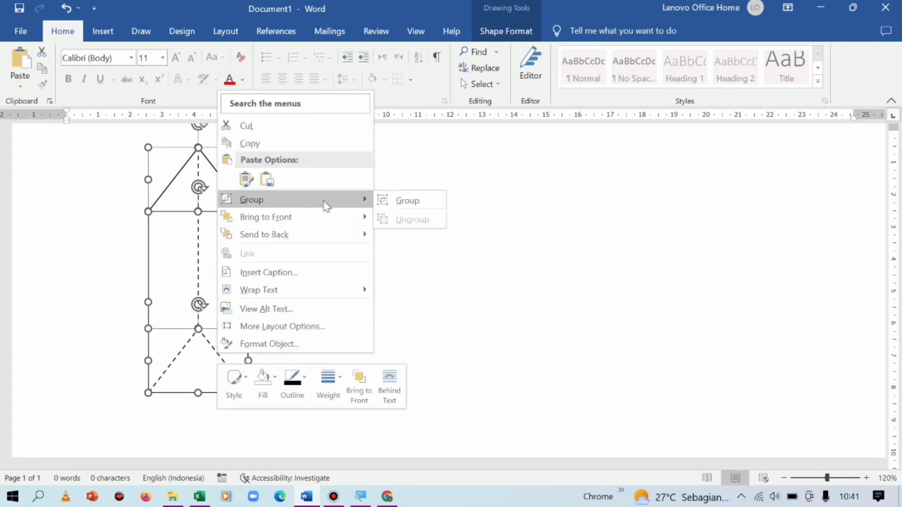
click(416, 205)
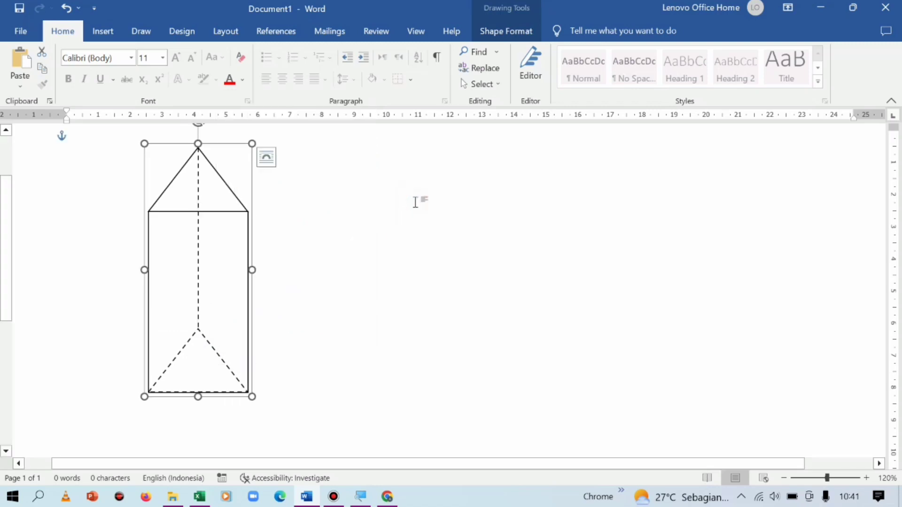
Move the grouped prism down and right and set its wrapping to Square.
mouse_move(232, 147)
mouse_down()
mouse_move(270, 174)
mouse_move(254, 170)
mouse_up()
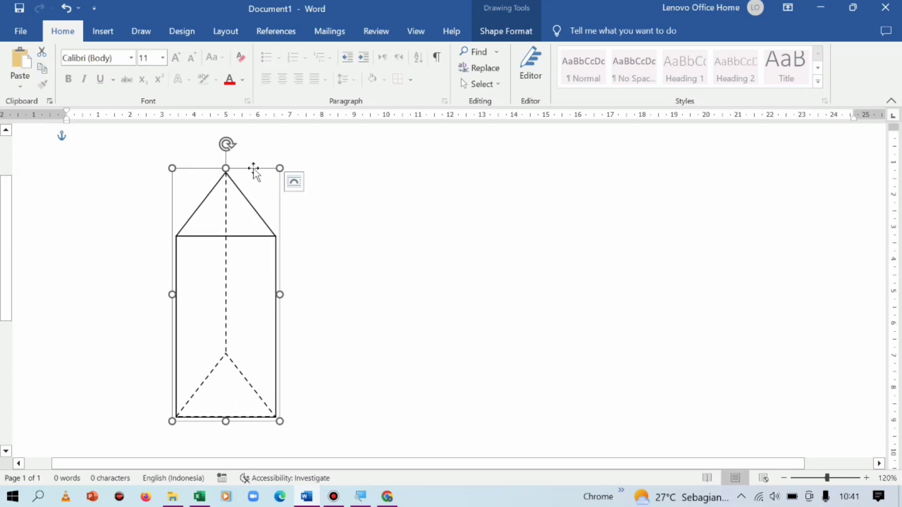
click(295, 187)
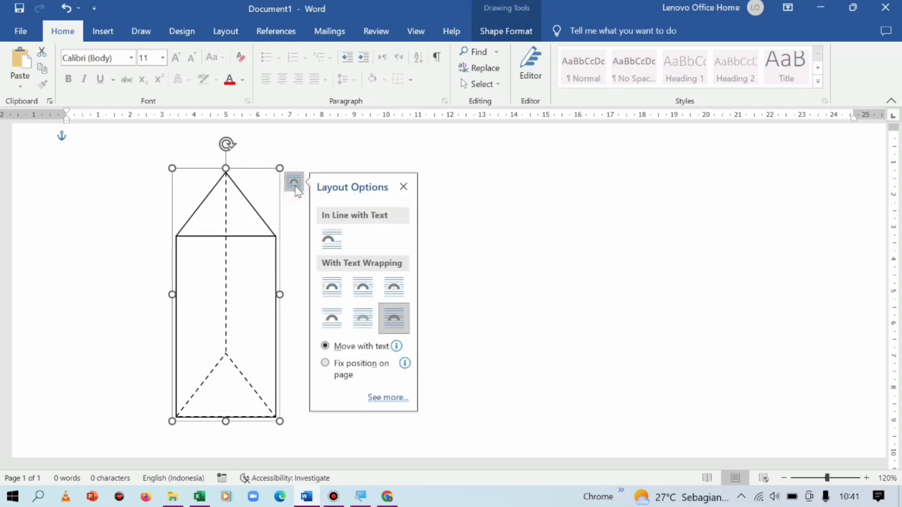
click(331, 292)
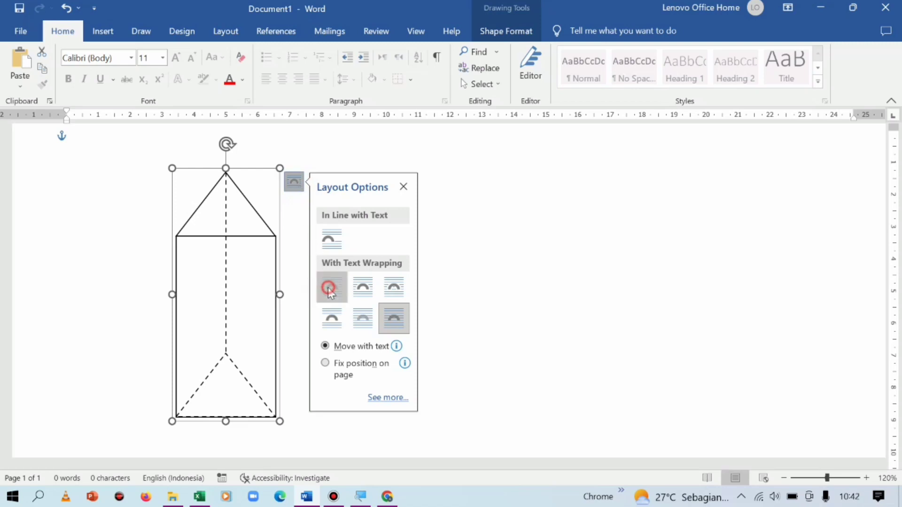
click(404, 187)
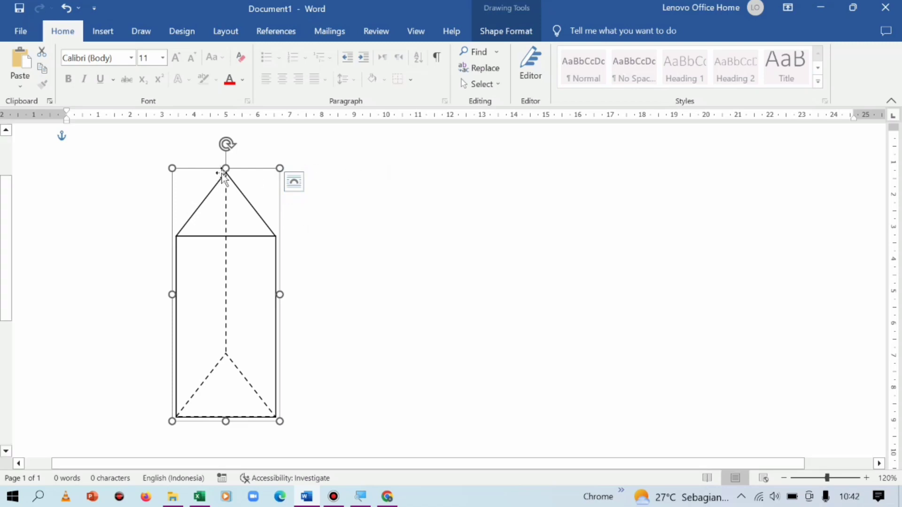
Nudge the prism, widen it to the right and slightly reduce its height.
drag(237, 174, 247, 169)
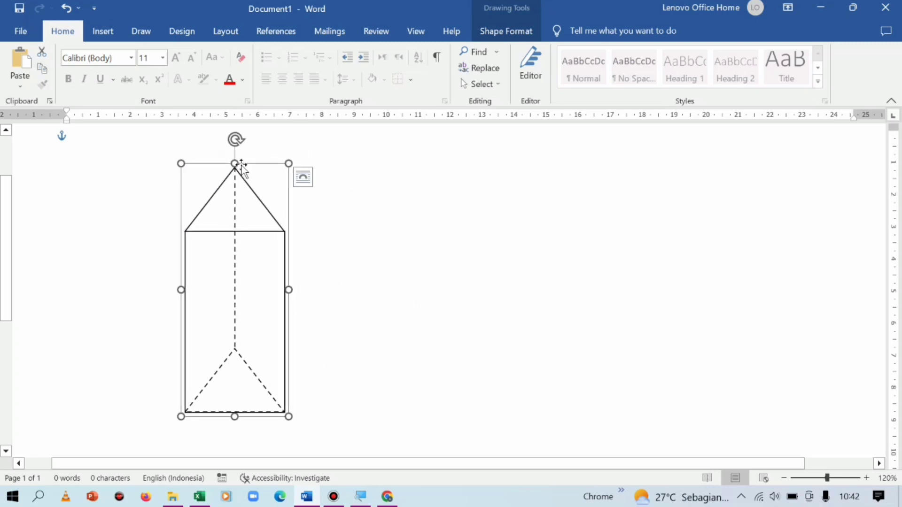
drag(288, 289, 314, 295)
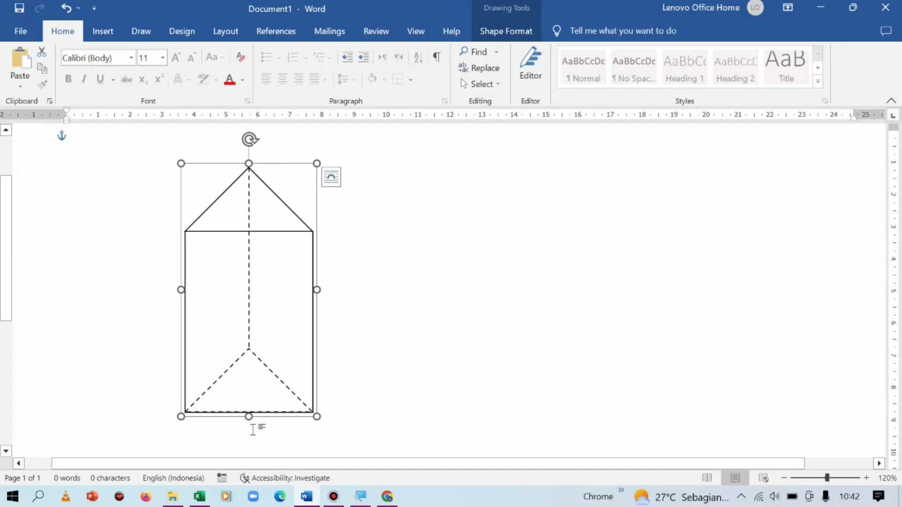
drag(249, 418, 250, 413)
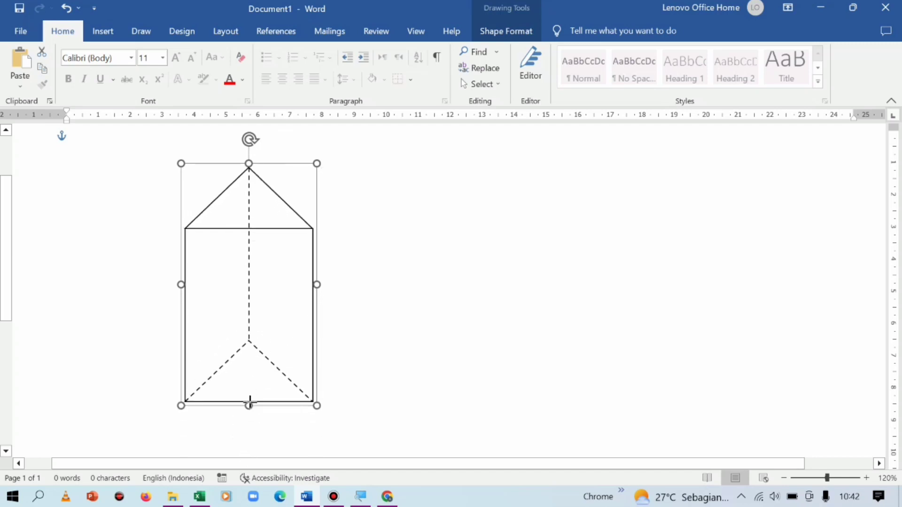
Rotate the prism about 60° clockwise, enlarge it, then ease the rotation back slightly.
mouse_move(250, 139)
mouse_down()
mouse_move(361, 217)
mouse_move(376, 178)
mouse_up()
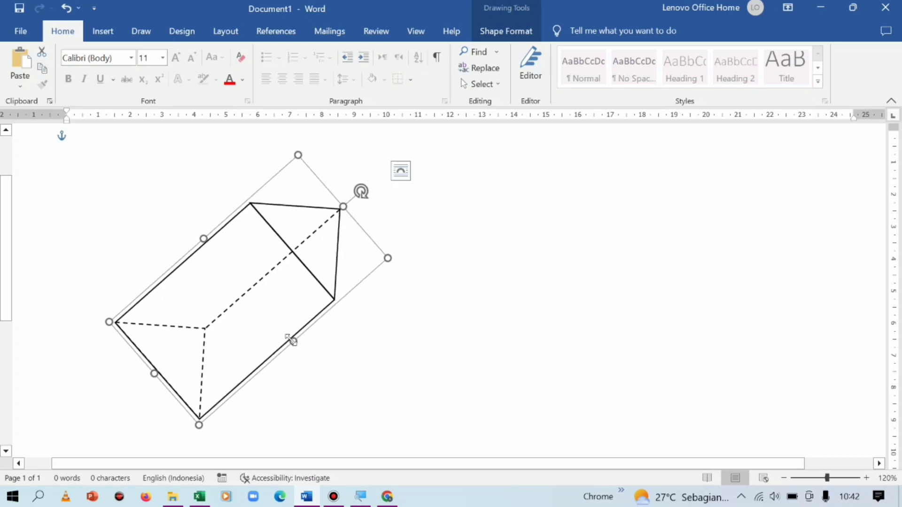
drag(292, 340, 307, 357)
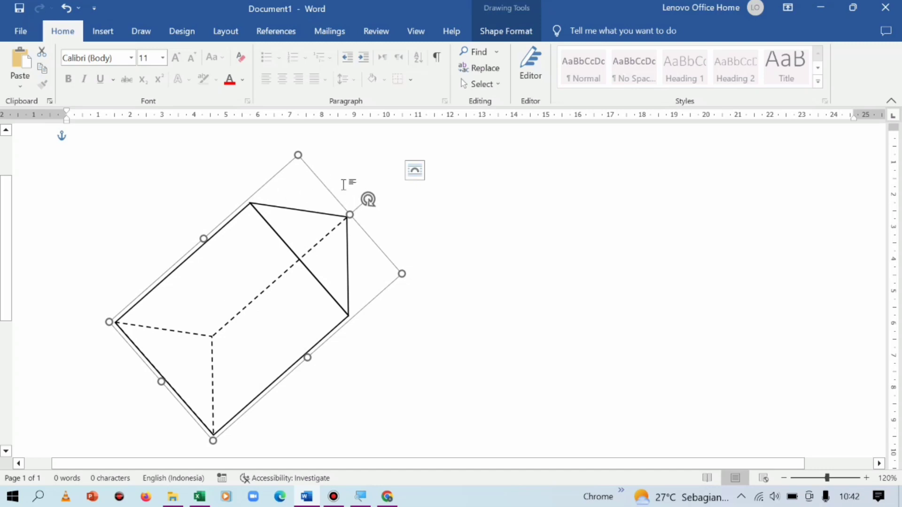
drag(369, 200, 359, 190)
Insert a Simple Text Box reading '15cm' and narrow it to fit the label.
click(403, 204)
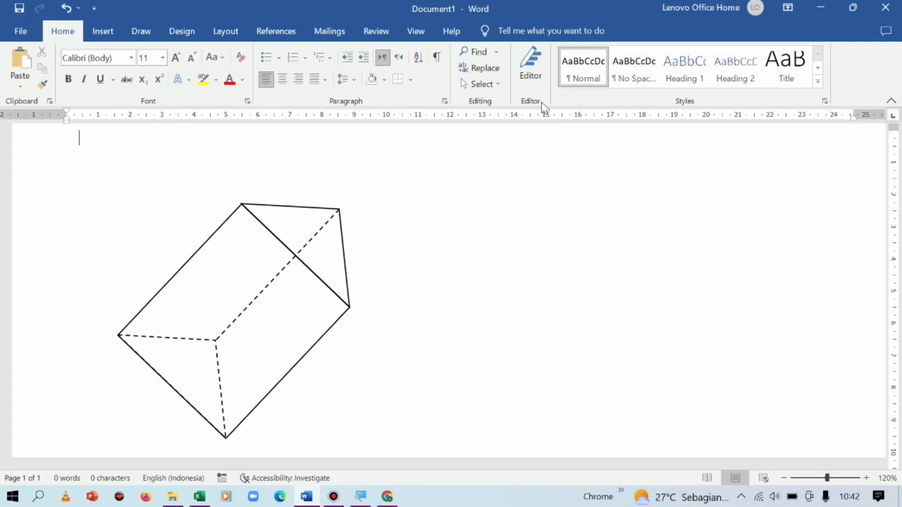
click(114, 34)
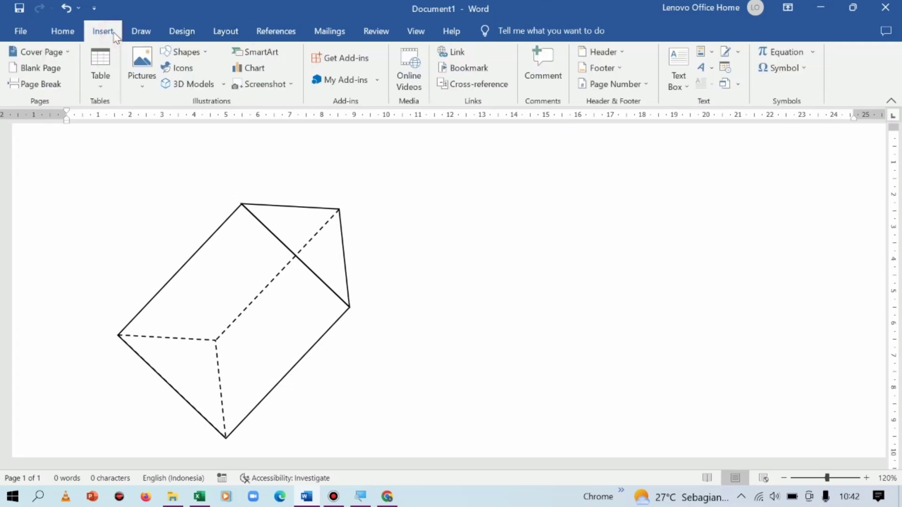
click(678, 84)
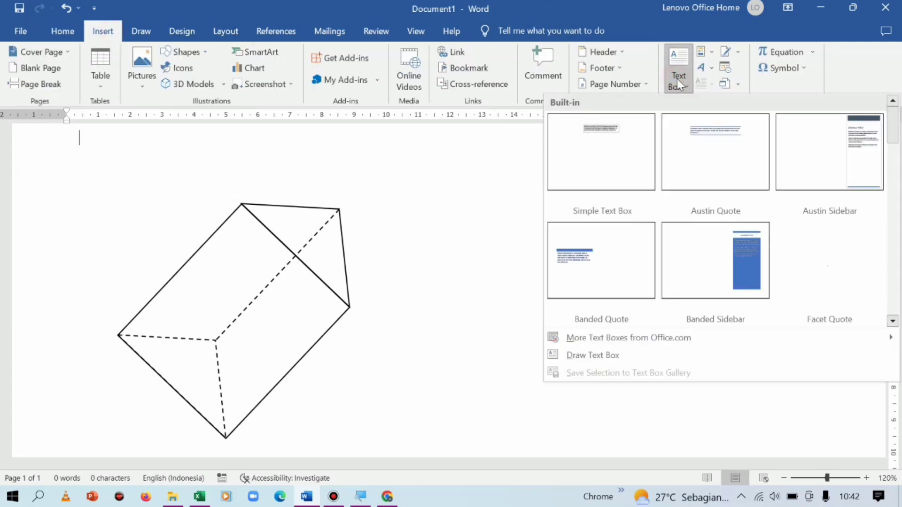
click(602, 159)
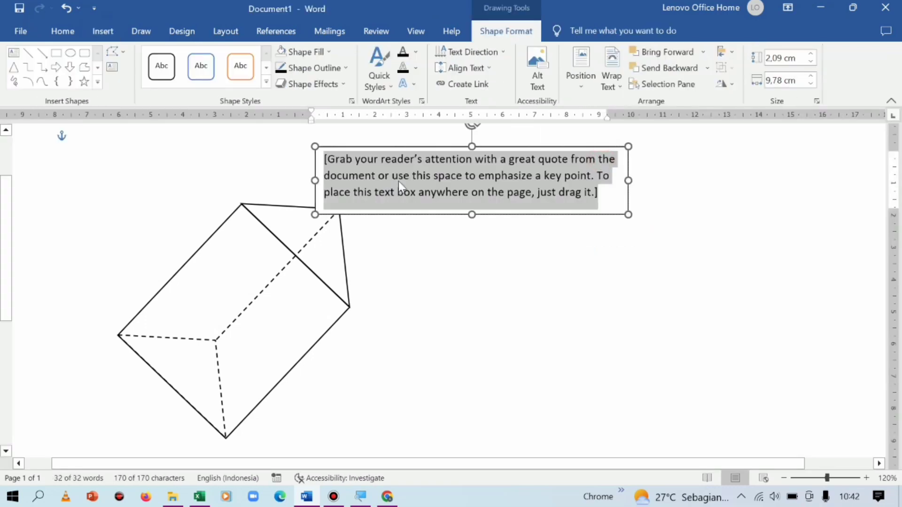
text(15cm)
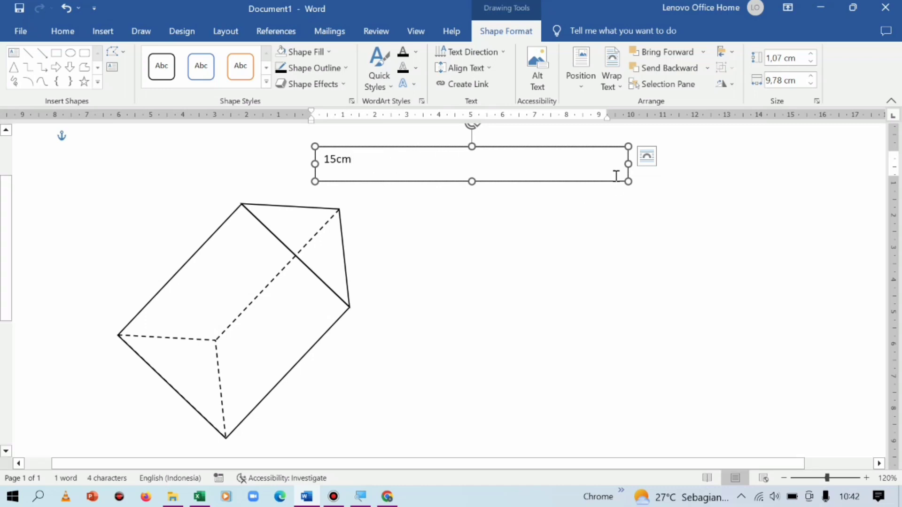
mouse_move(629, 167)
mouse_down()
mouse_move(365, 165)
mouse_move(341, 176)
mouse_up()
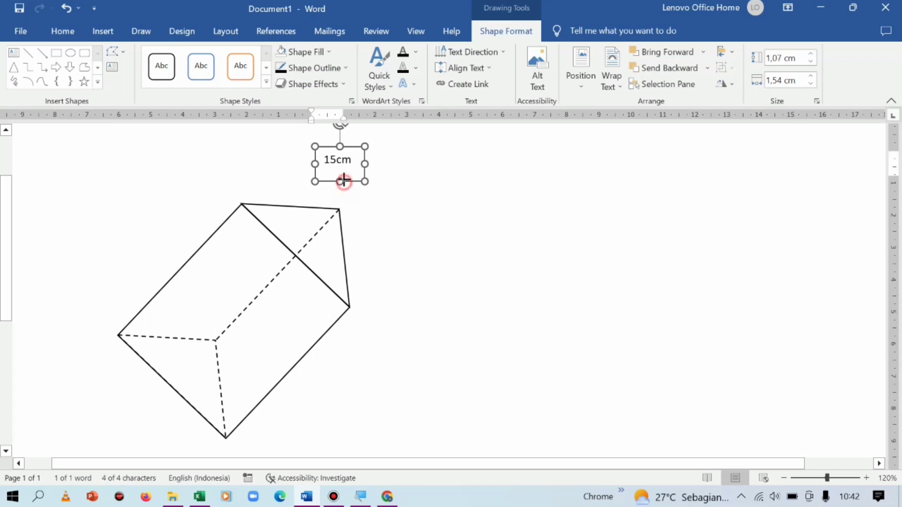
Remove the fill from the 15cm text box and adjust its outline colour.
click(318, 56)
click(312, 178)
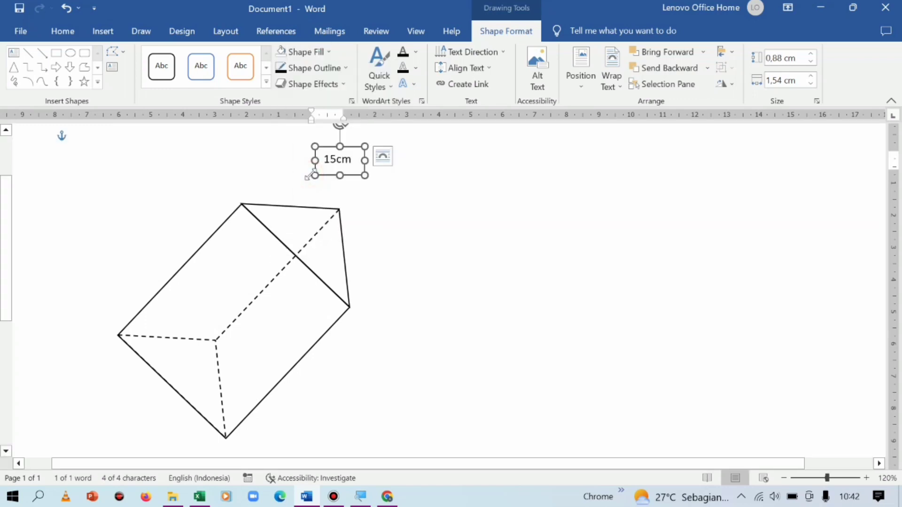
click(331, 71)
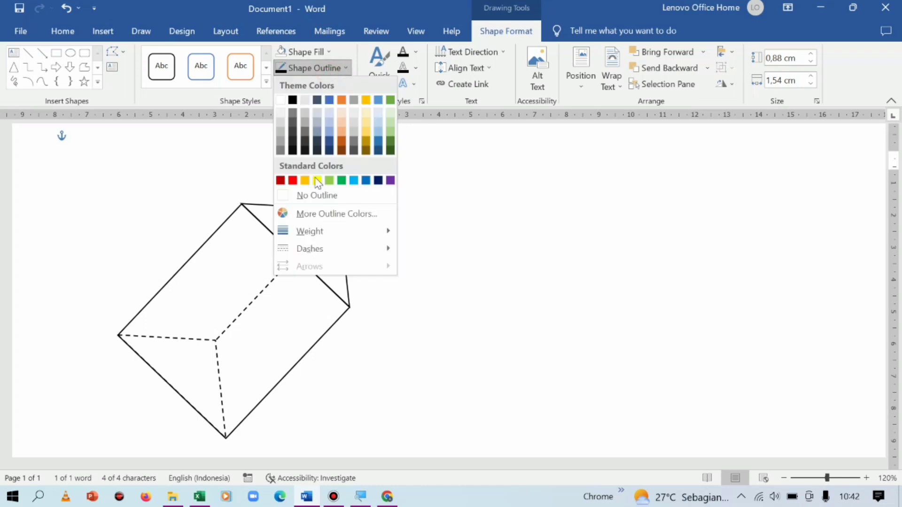
click(321, 209)
Set the 15cm label to No Outline and drag it onto the prism's top edge.
click(521, 134)
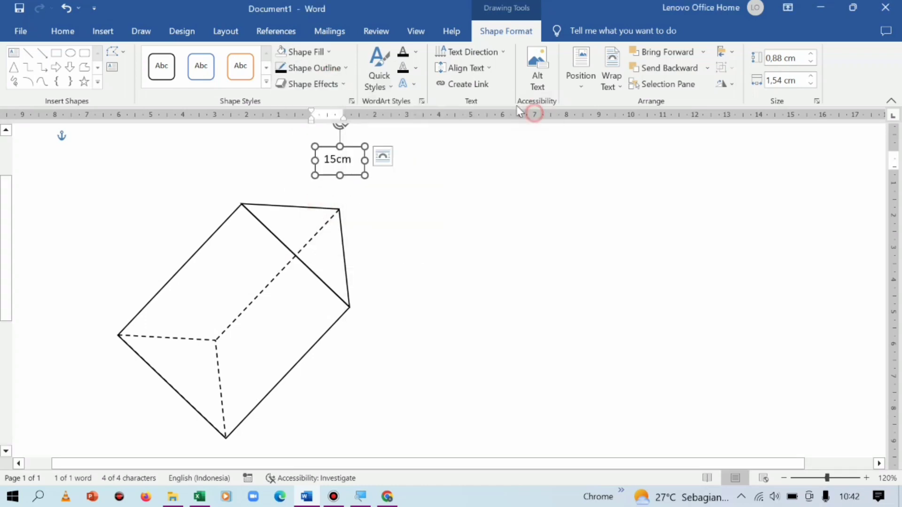
click(325, 69)
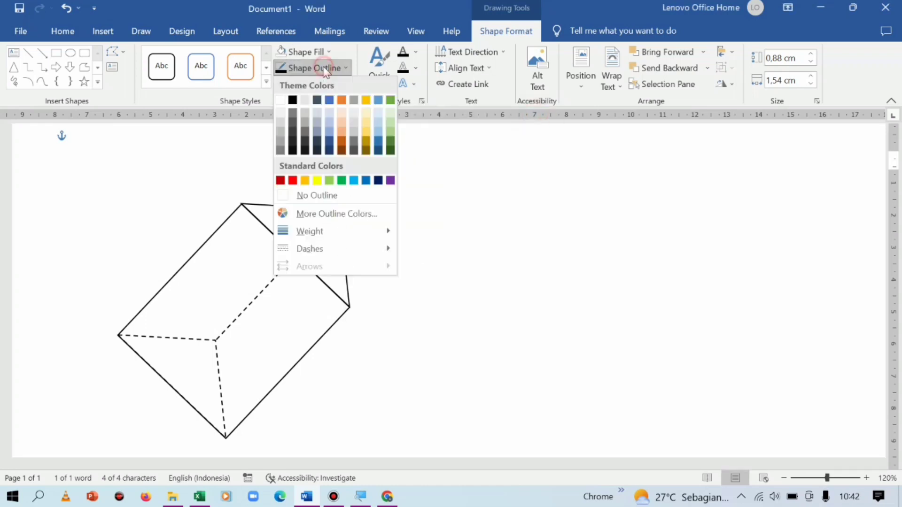
click(315, 196)
drag(352, 176, 305, 213)
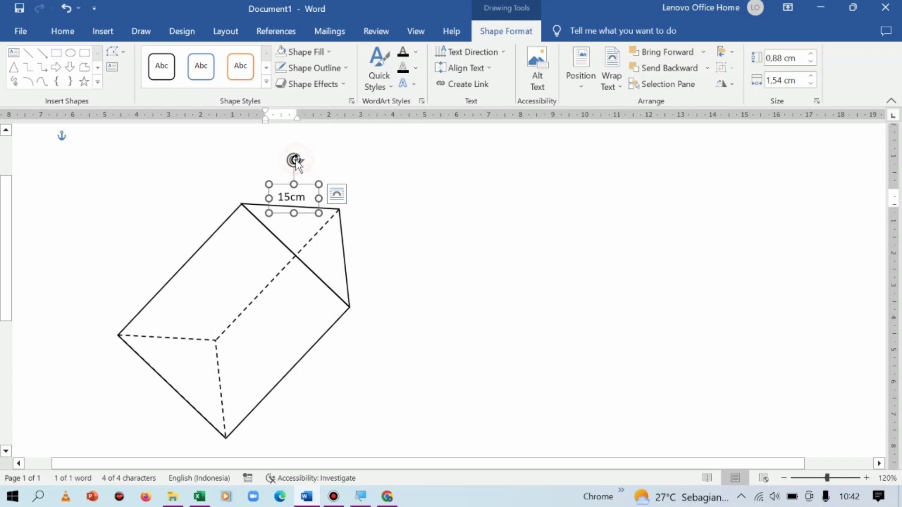
Tilt the top 15cm label, then paste a copy beside the prism's right edge.
drag(296, 157, 299, 160)
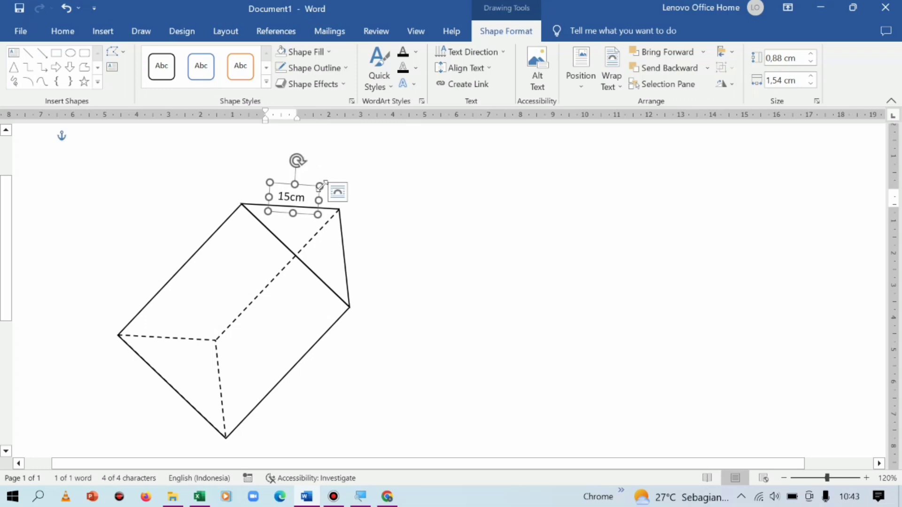
right_click(303, 187)
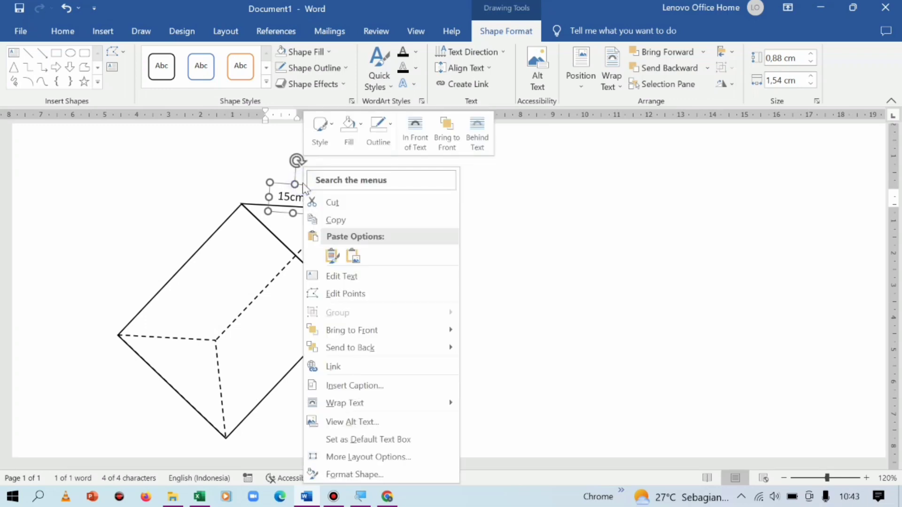
click(335, 217)
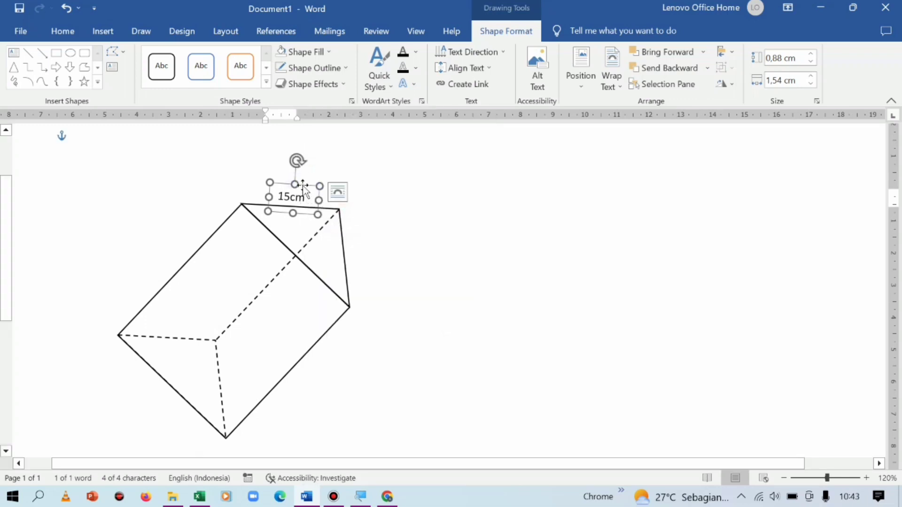
right_click(303, 183)
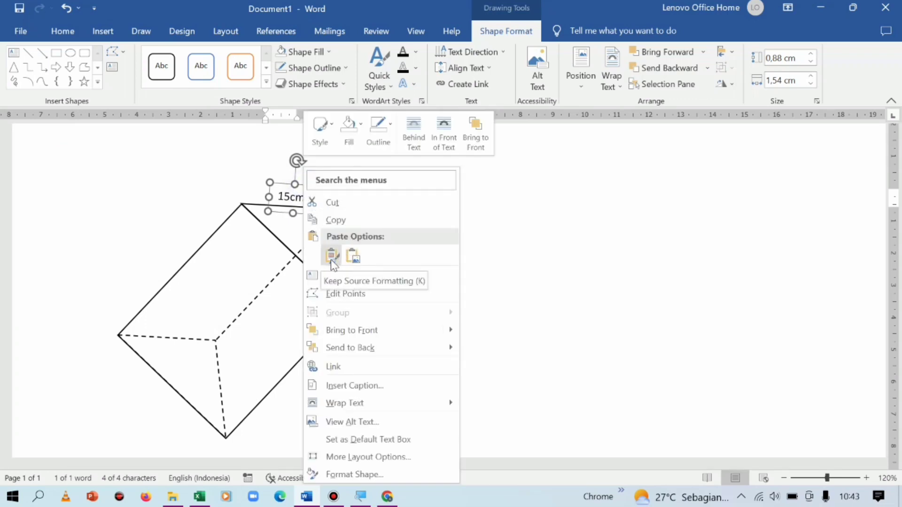
click(332, 256)
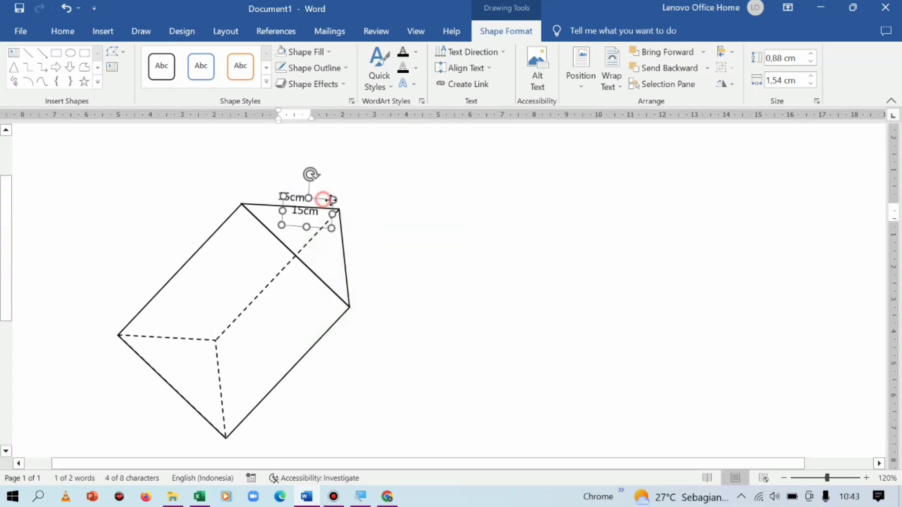
mouse_move(324, 204)
mouse_down()
mouse_move(381, 239)
mouse_move(308, 263)
mouse_move(303, 253)
mouse_move(341, 261)
mouse_up()
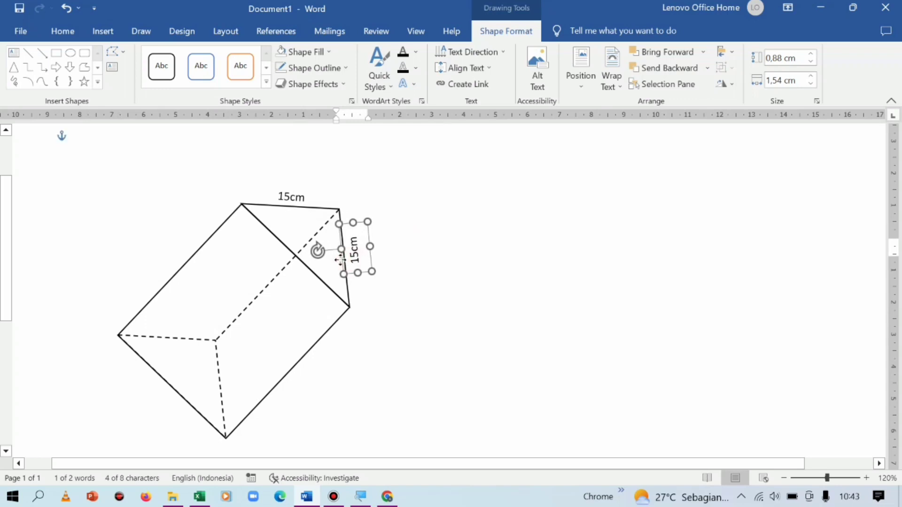
Paste a third 15cm label and rotate it along the prism's lower-right edge.
right_click(343, 259)
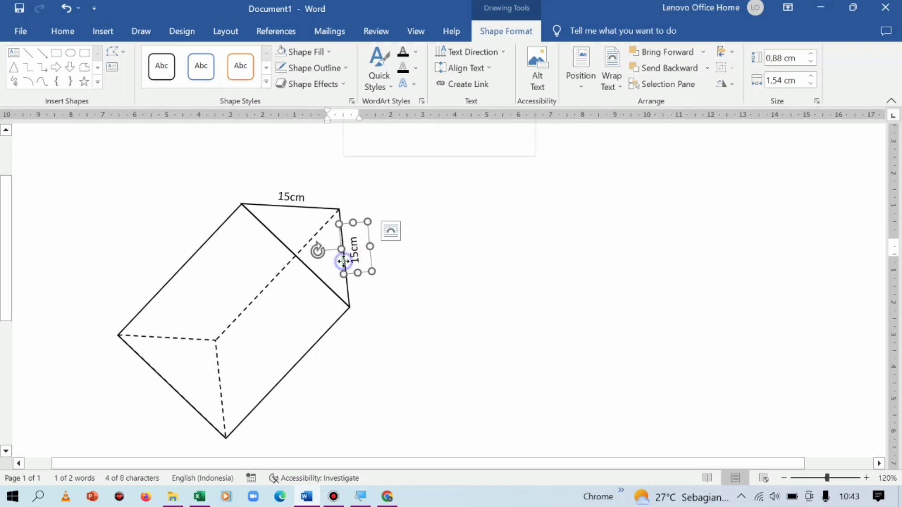
click(374, 221)
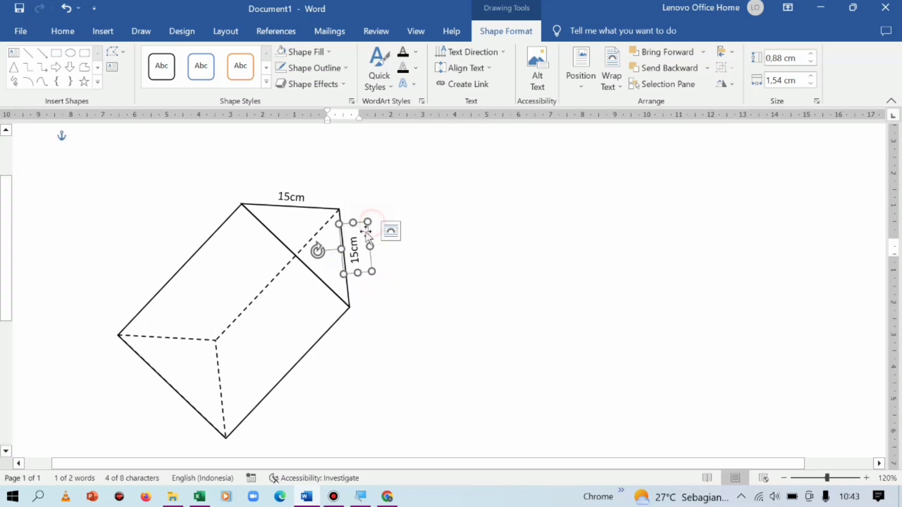
right_click(348, 261)
click(375, 256)
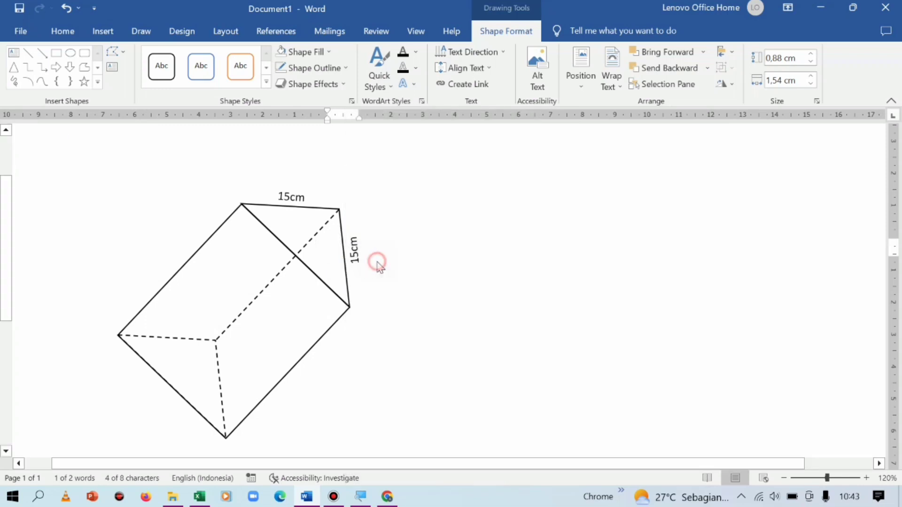
drag(376, 257, 314, 351)
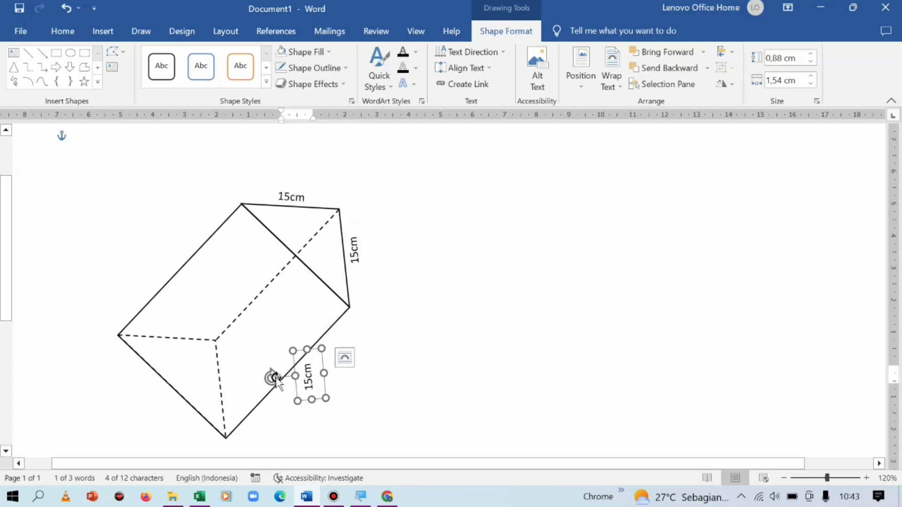
drag(275, 377, 282, 349)
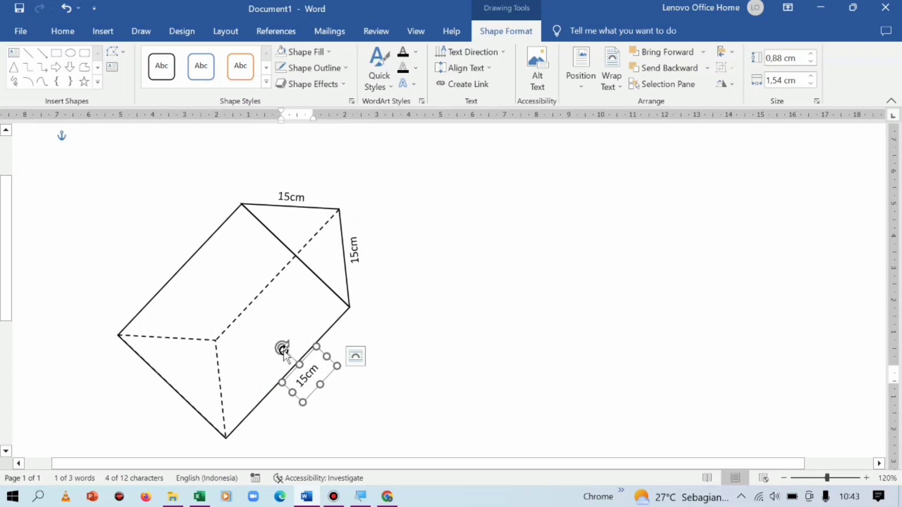
Change the lower-right label's number to 35 so it reads 35cm.
click(308, 376)
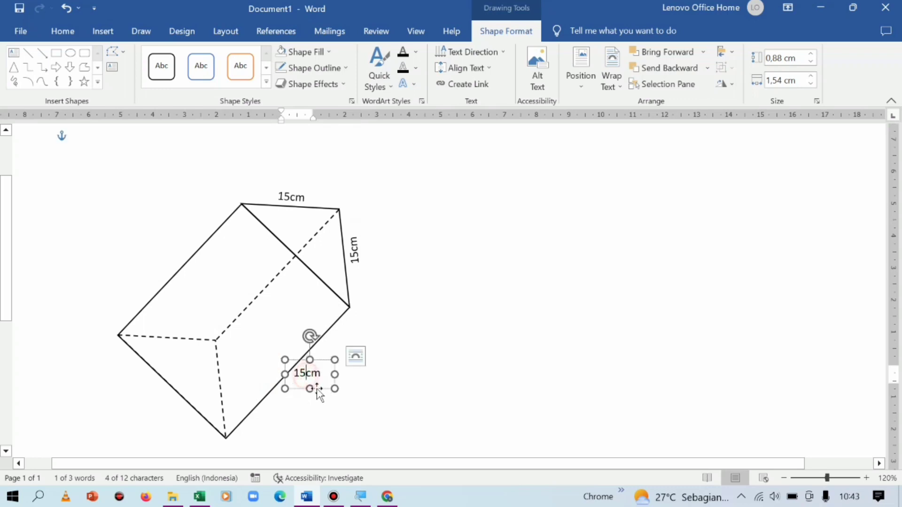
key(BackSpace)
text(3)
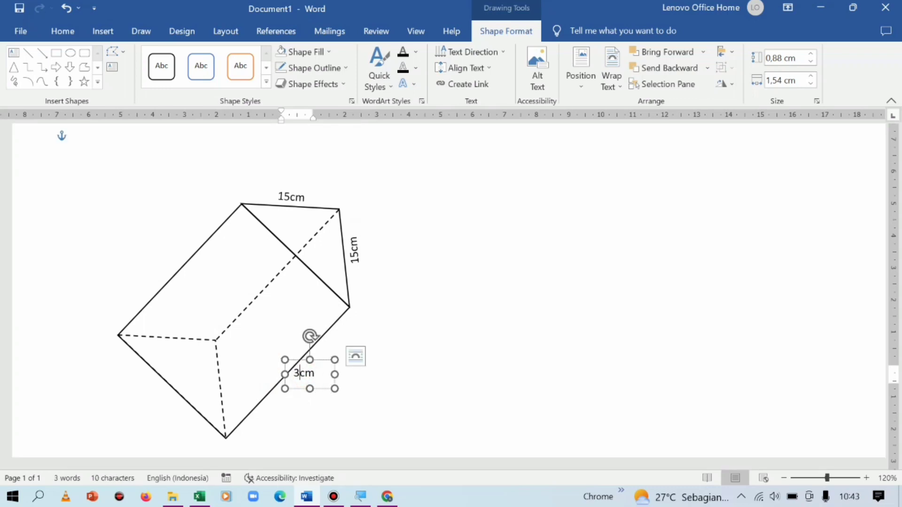
text(5)
click(487, 332)
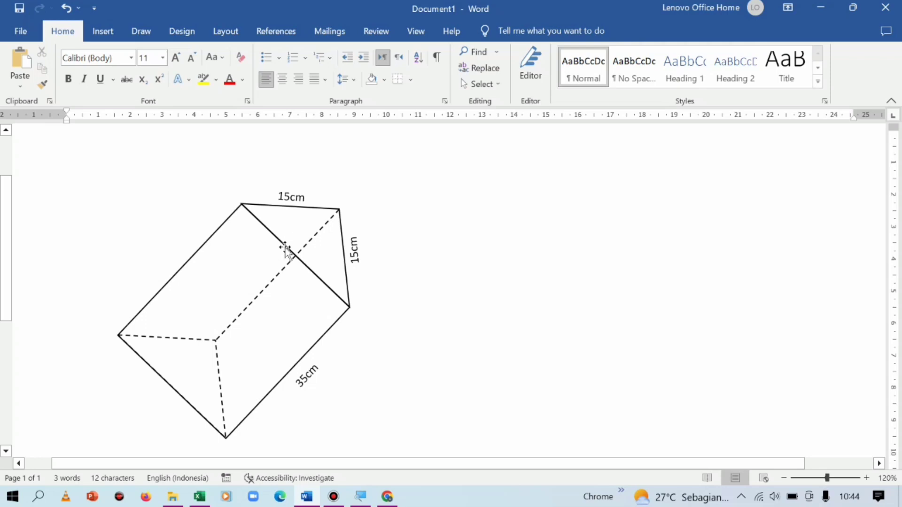
Select the top 15cm, right-side 15cm and 35cm labels together.
click(292, 199)
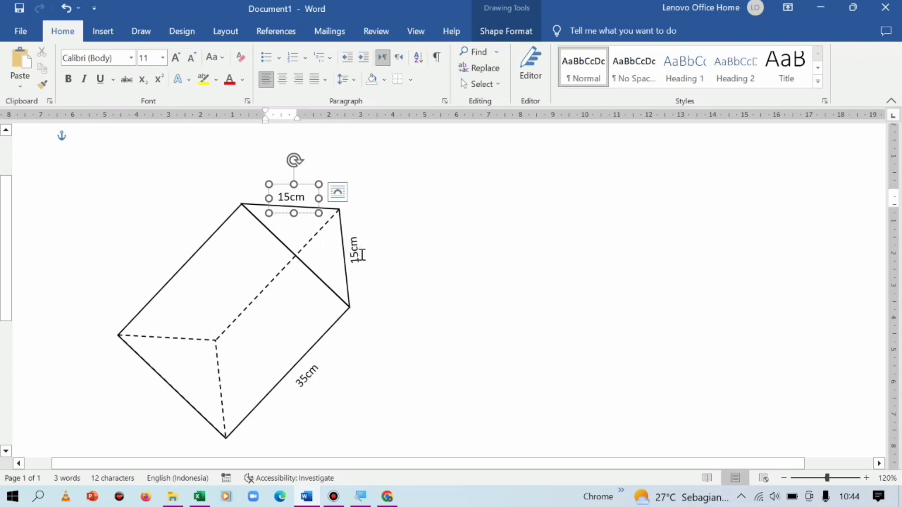
shift+click(346, 262)
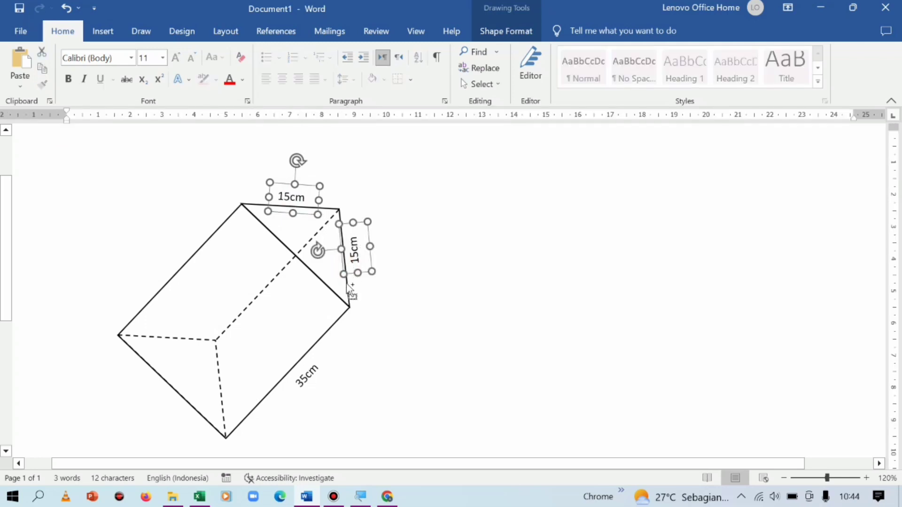
shift+click(313, 389)
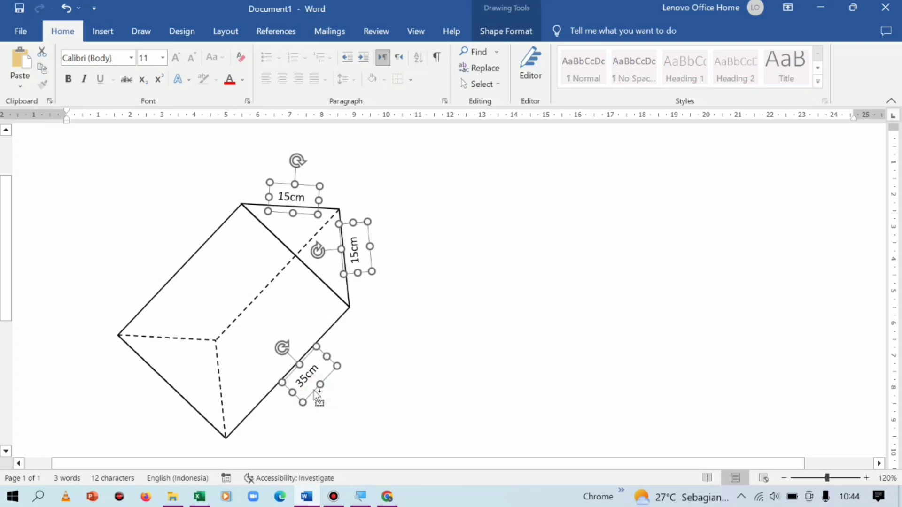
Group the prism with its 15cm, 15cm and 35cm labels and move the group left.
shift+click(214, 240)
click(226, 274)
right_click(348, 301)
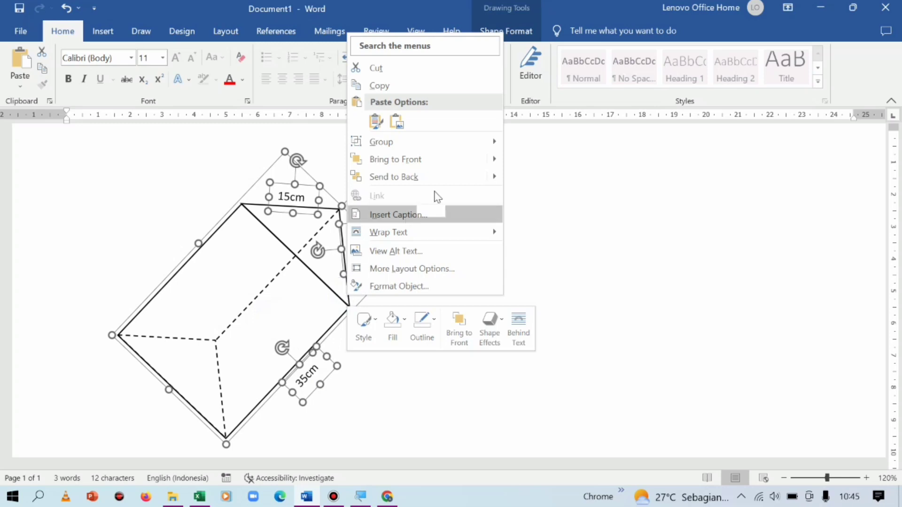
mouse_move(423, 142)
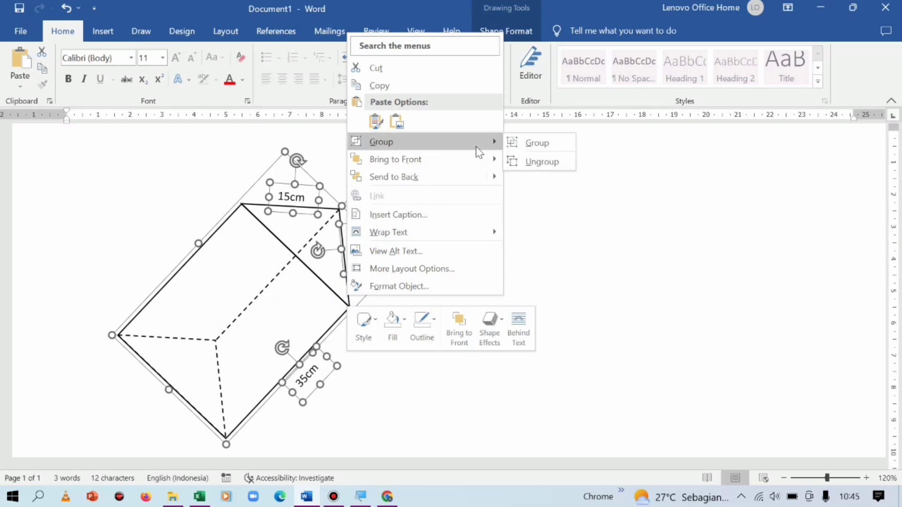
click(544, 146)
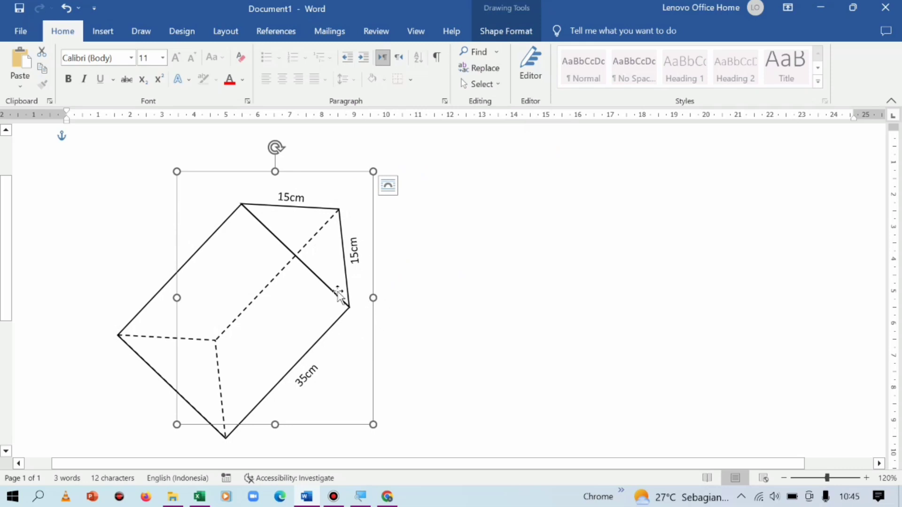
drag(362, 272, 355, 249)
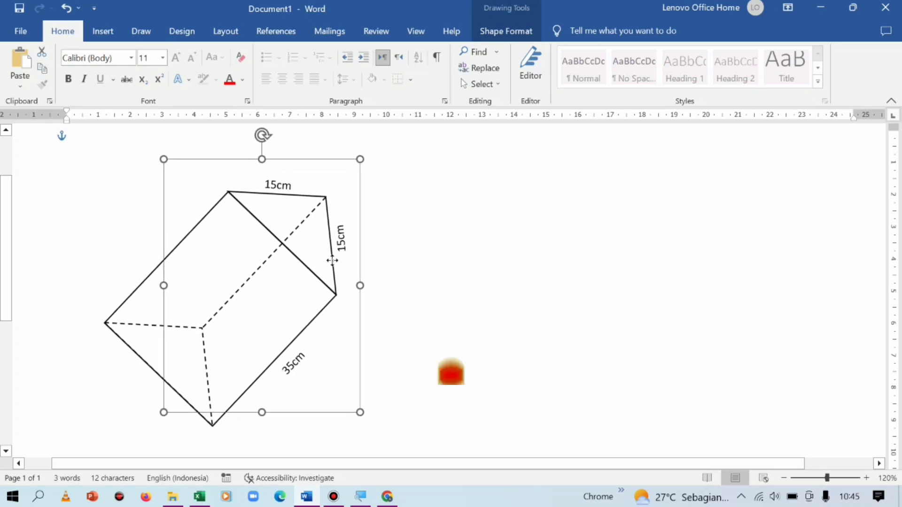
drag(355, 249, 304, 263)
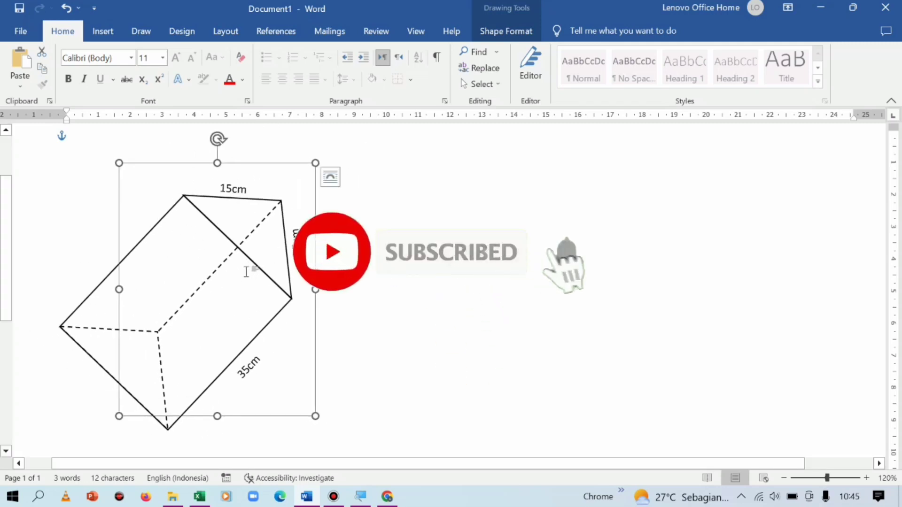